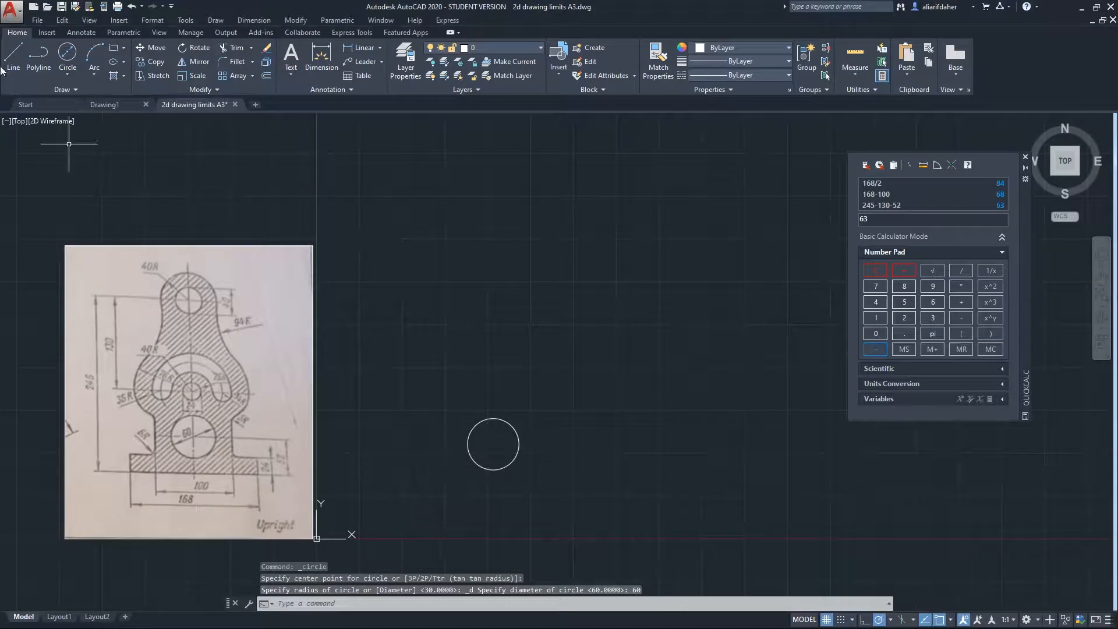
Draw a line from the centre of the 60 mm circle 52 straight down, then 84 horizontally to the right.
left_click(13, 54)
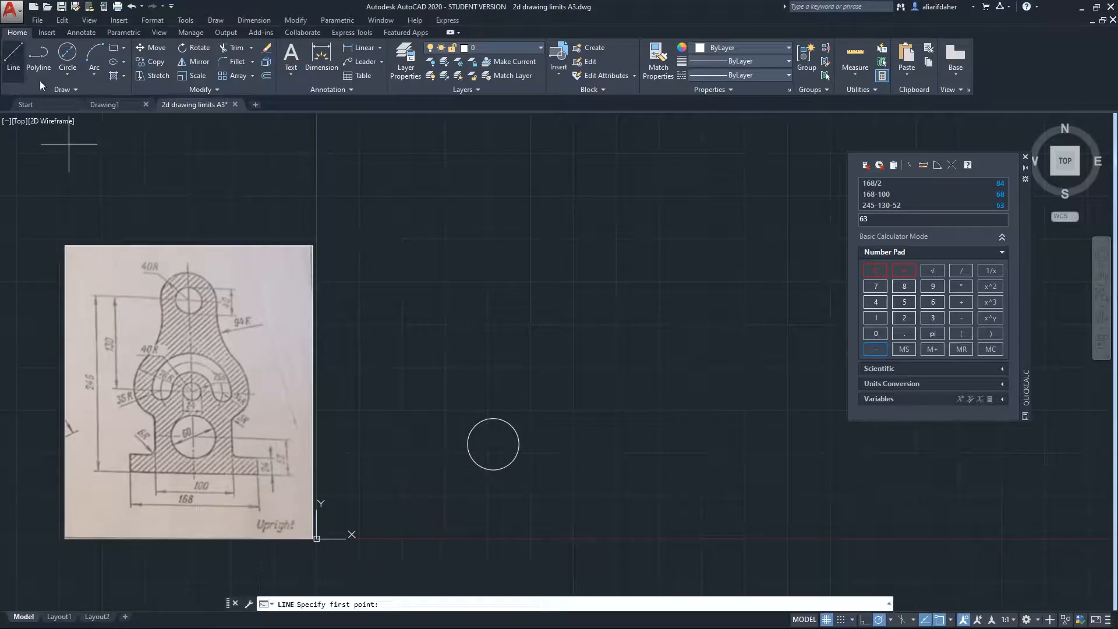
left_click(494, 444)
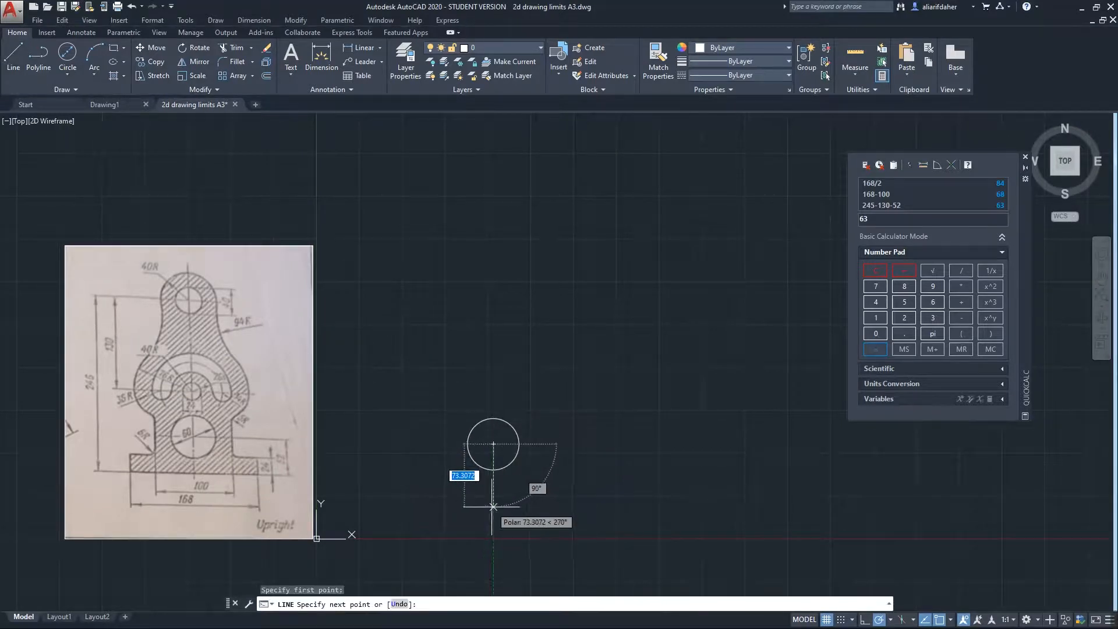
type("52")
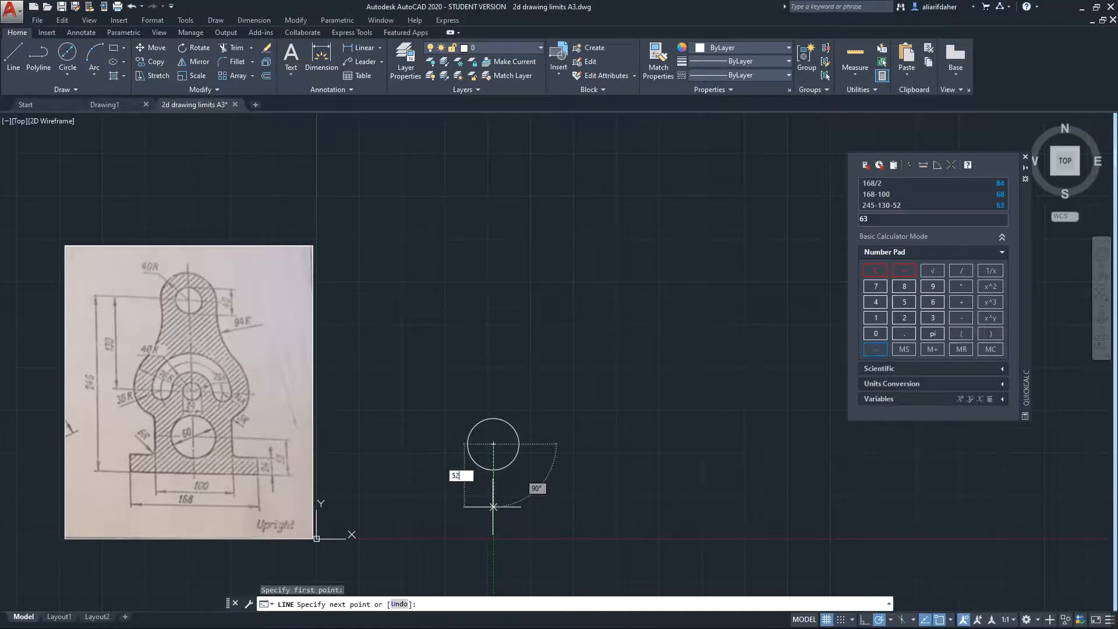
key("Tab")
type("90")
key("Return")
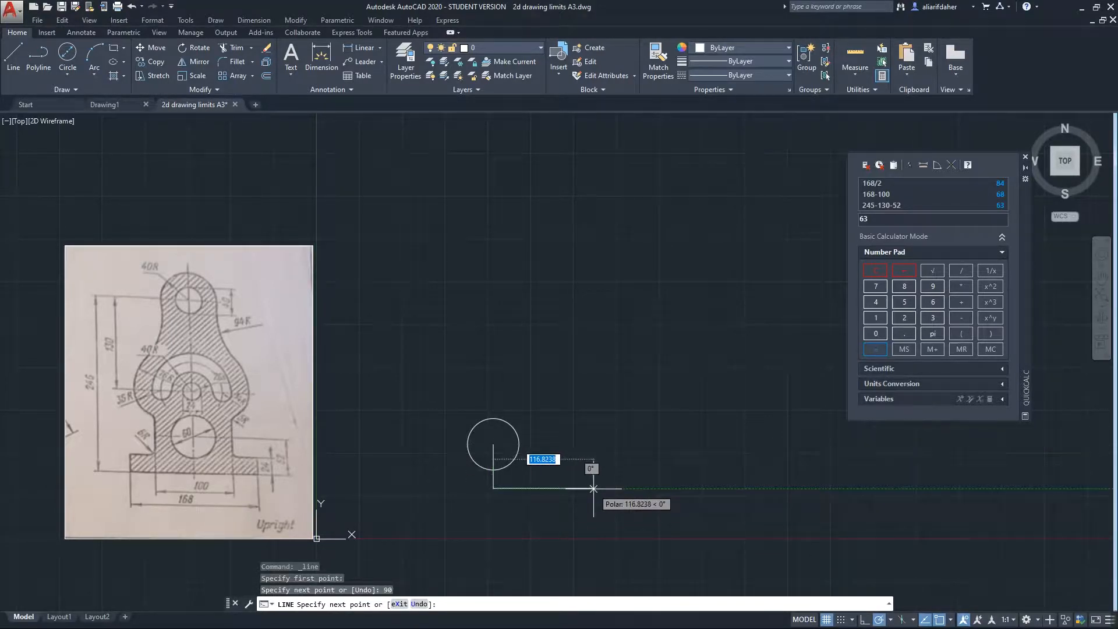
type("84")
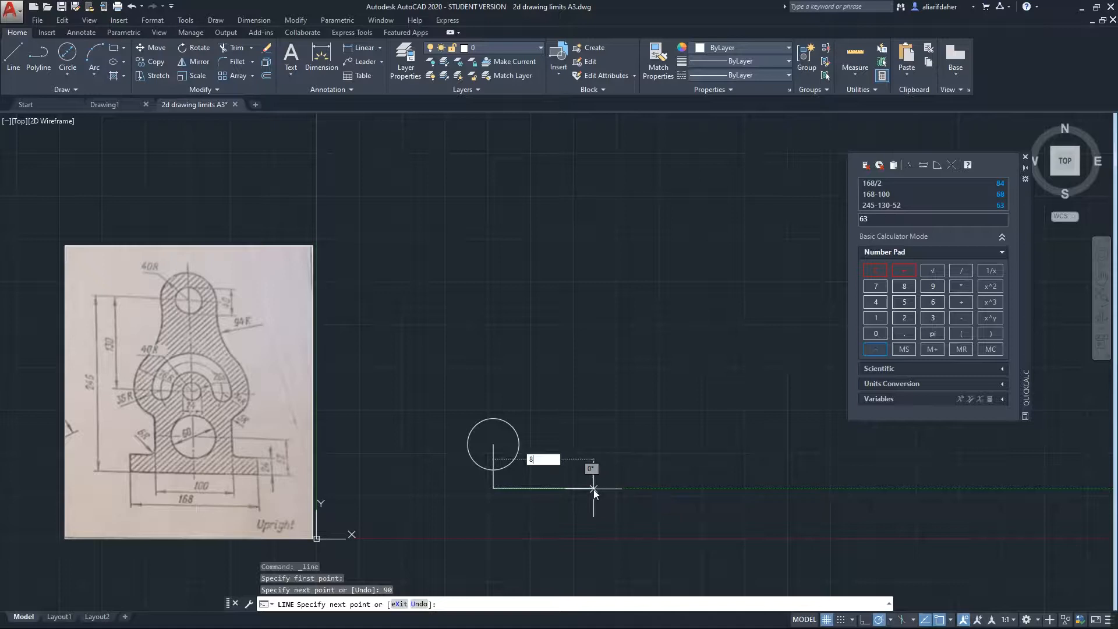
key("Return")
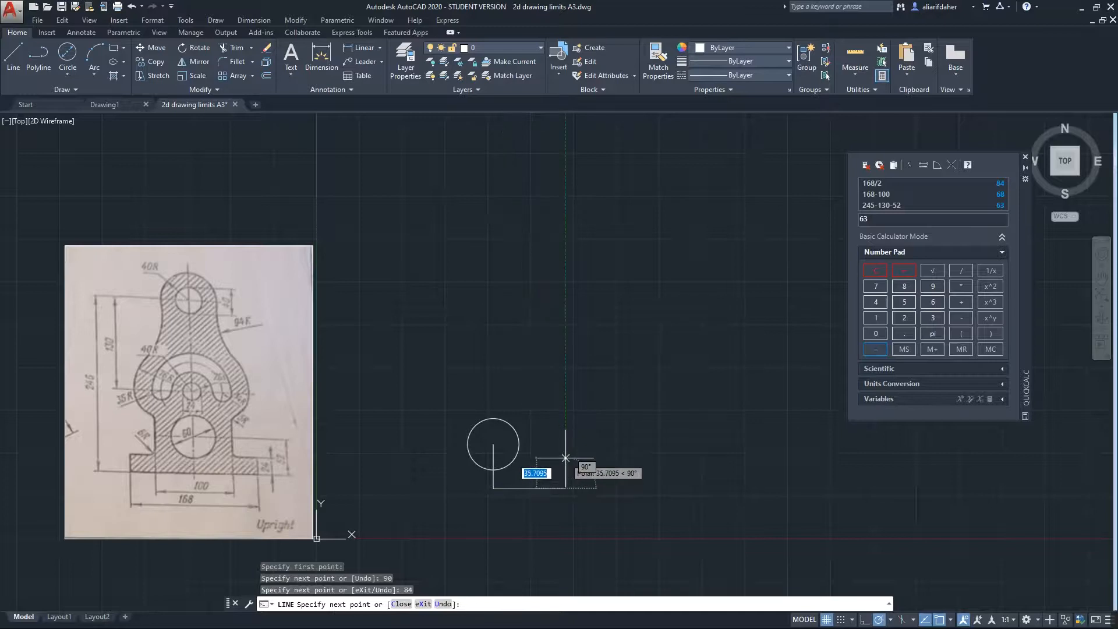
Continue the base outline 24 vertically up and 34 horizontally back to the left, then end the line.
type("24")
key("Return")
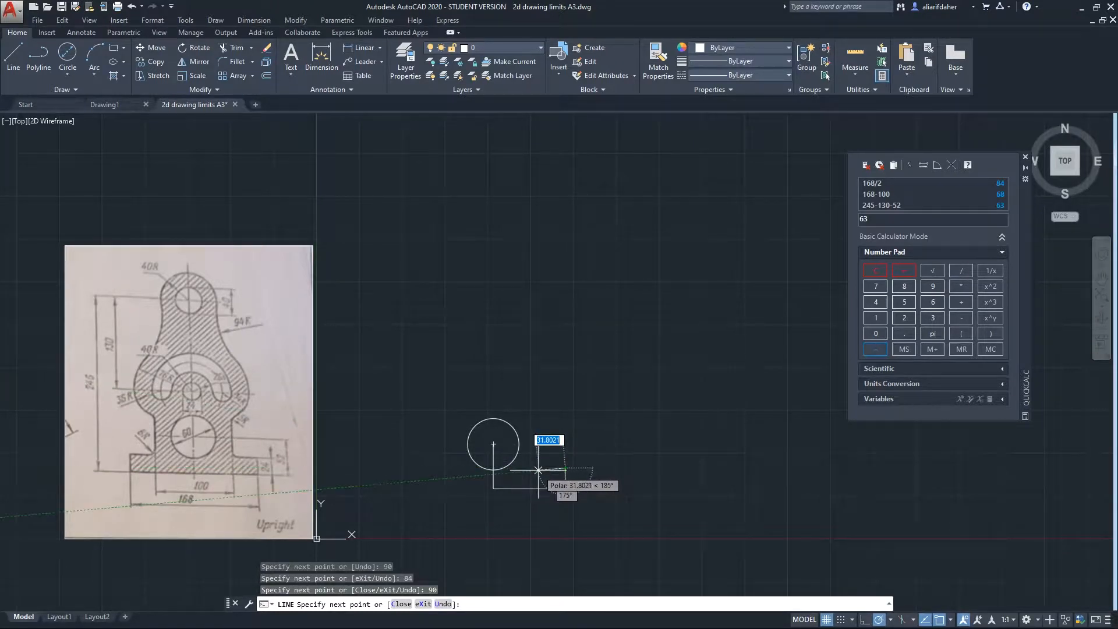
type("34")
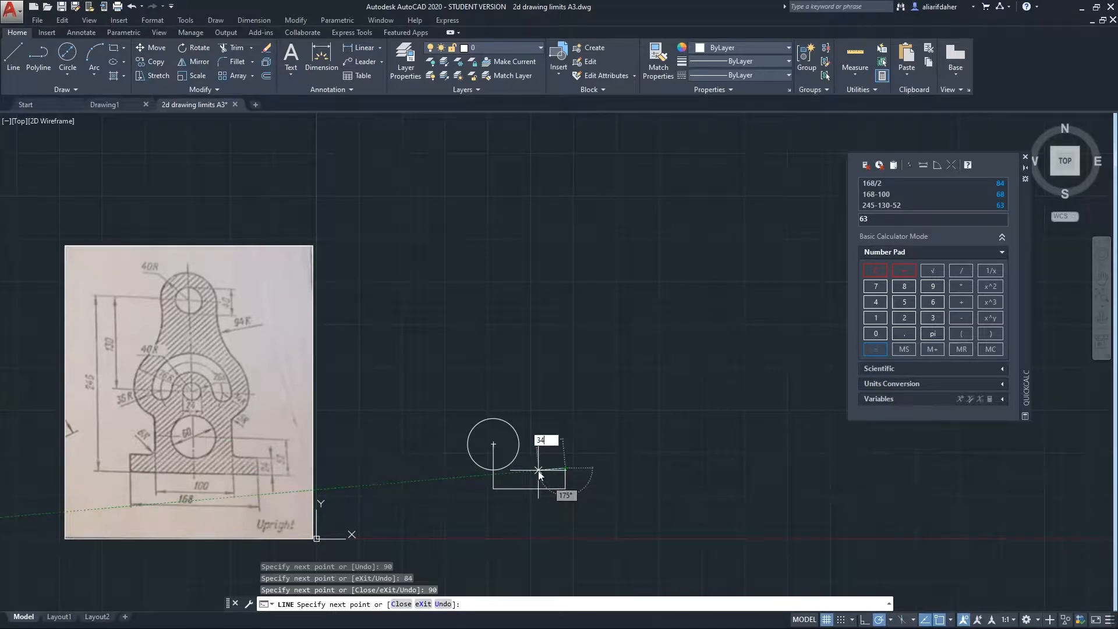
key("Tab")
type("1")
key("Return")
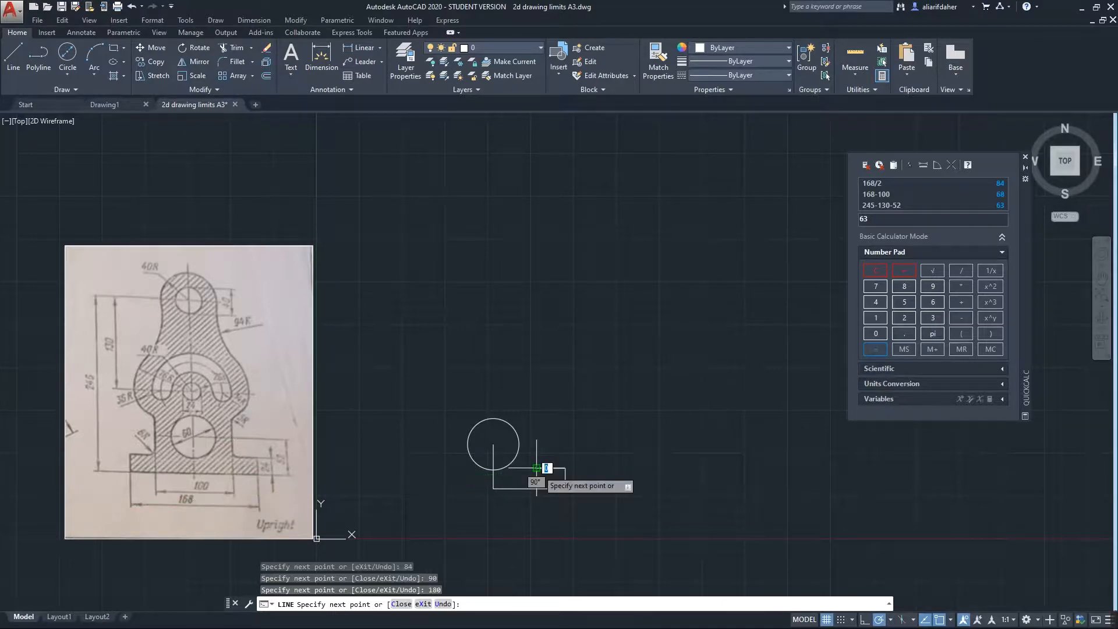
key("Return")
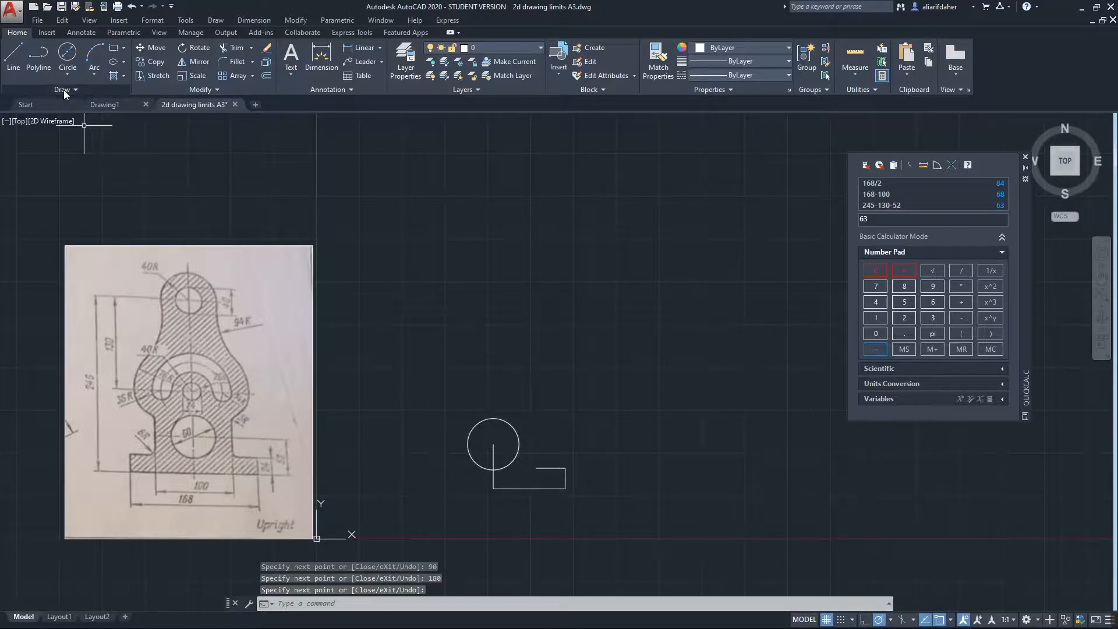
Draw a vertical line 63 long upward from the centre of the existing circle at 90°.
left_click(13, 60)
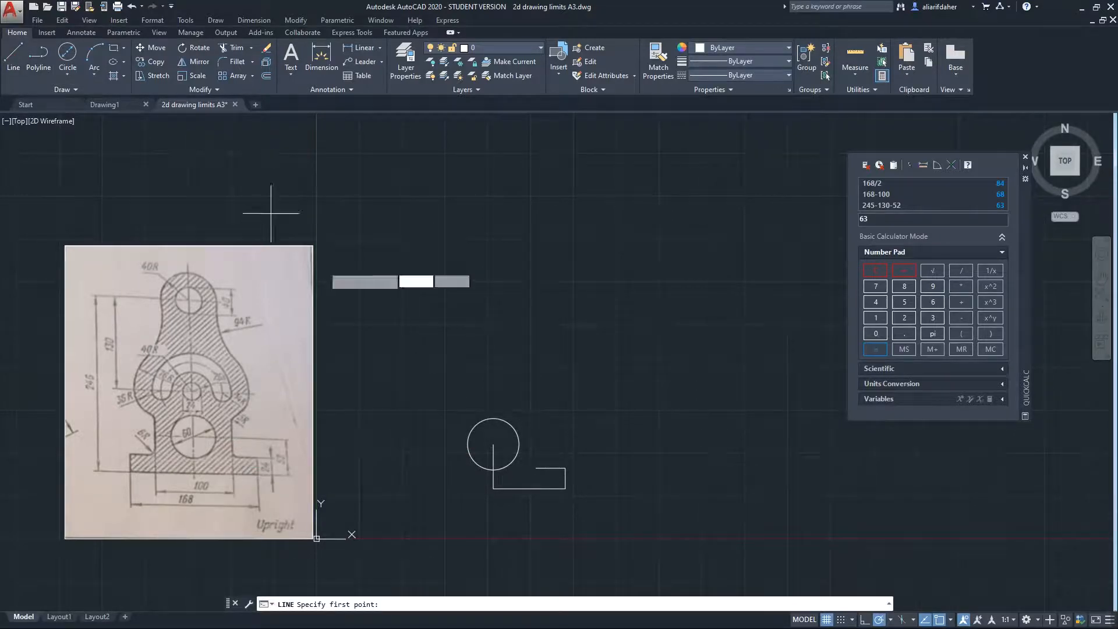
left_click(492, 445)
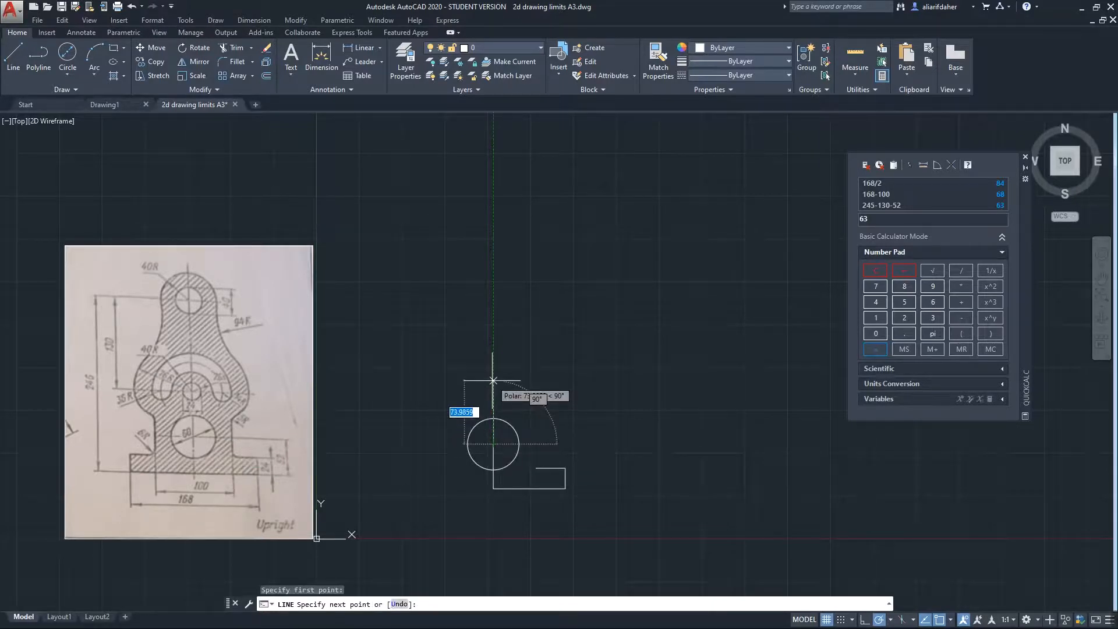
type("63")
key("Tab")
type("90")
key("Return")
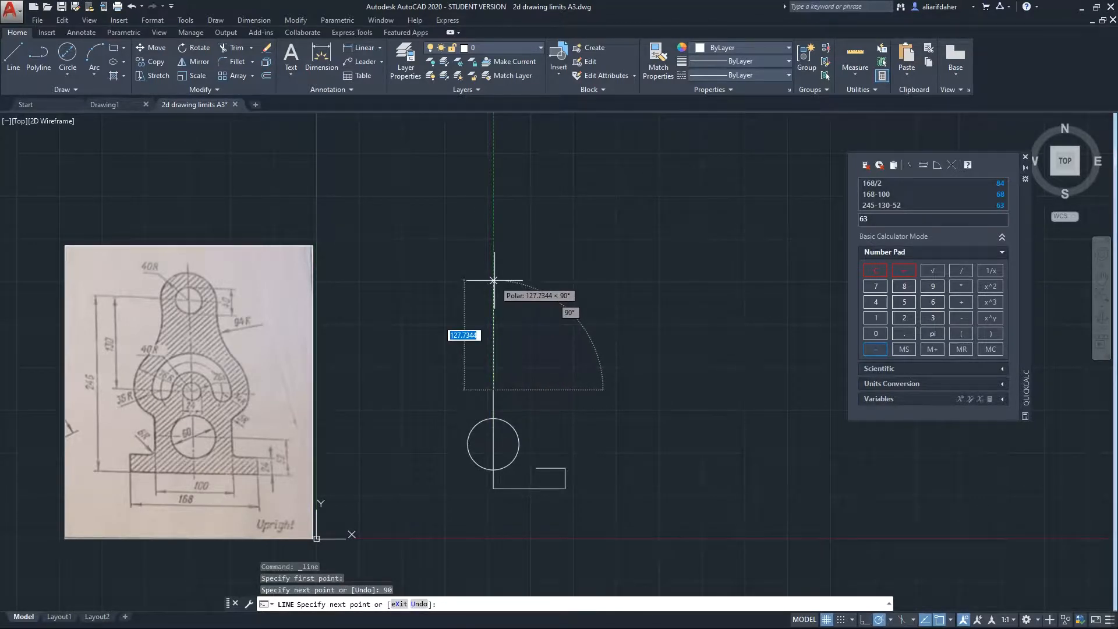
Extend the vertical centre line upward with a second segment 130 long at 90° and finish the line.
type("130")
key("Tab")
type("90")
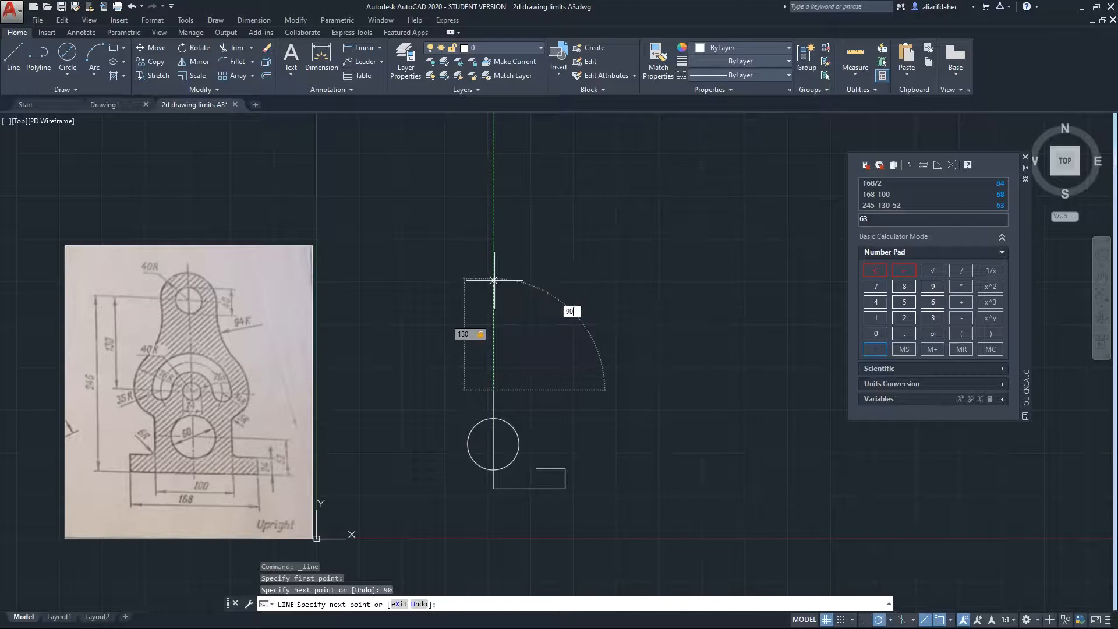
key("Return")
key("Return")
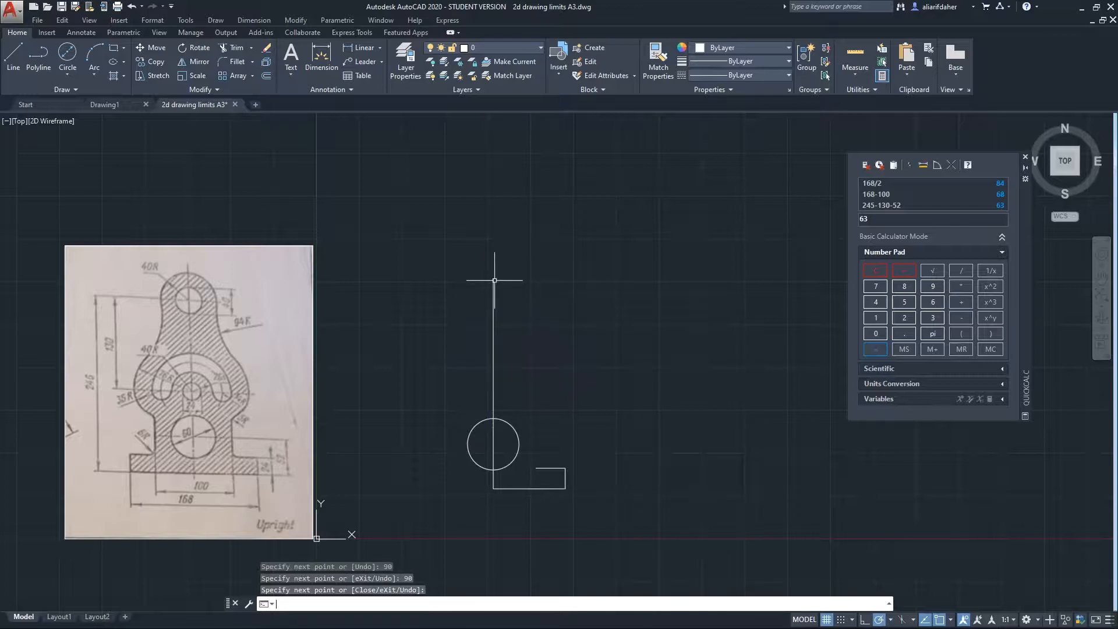
Draw a circle of diameter 40 centred on the upper end of the vertical centre line.
left_click(66, 53)
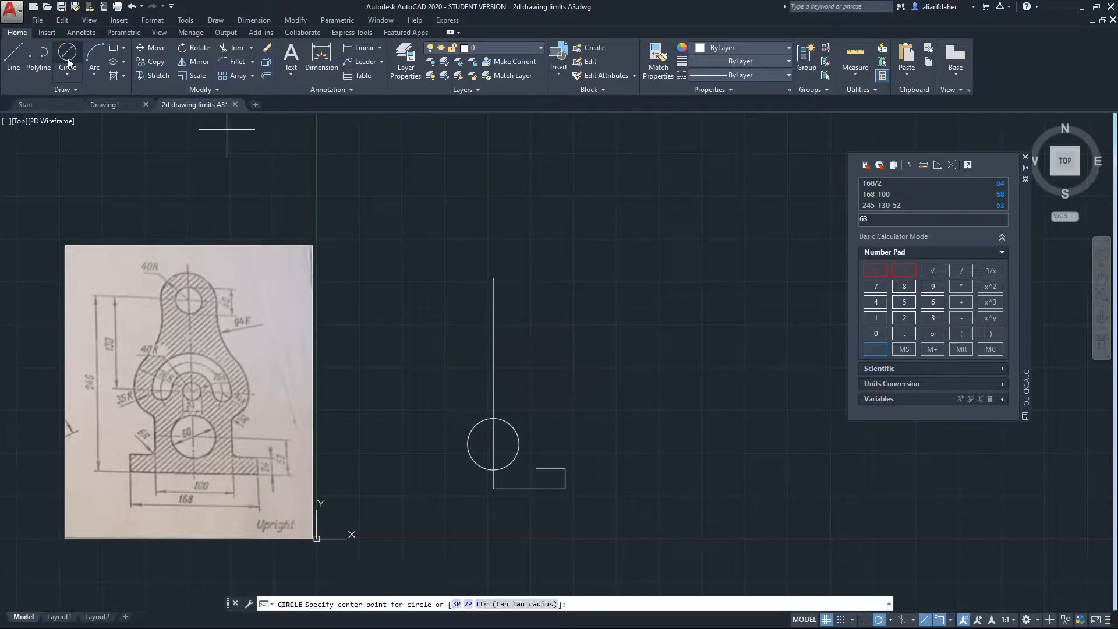
left_click(68, 76)
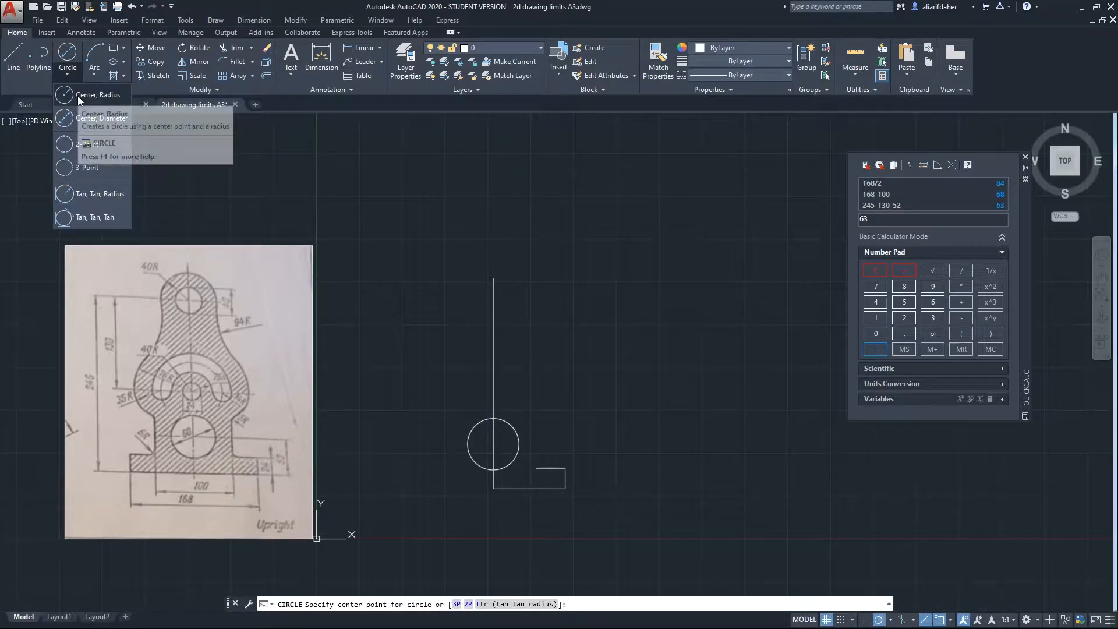
left_click(86, 118)
left_click(493, 279)
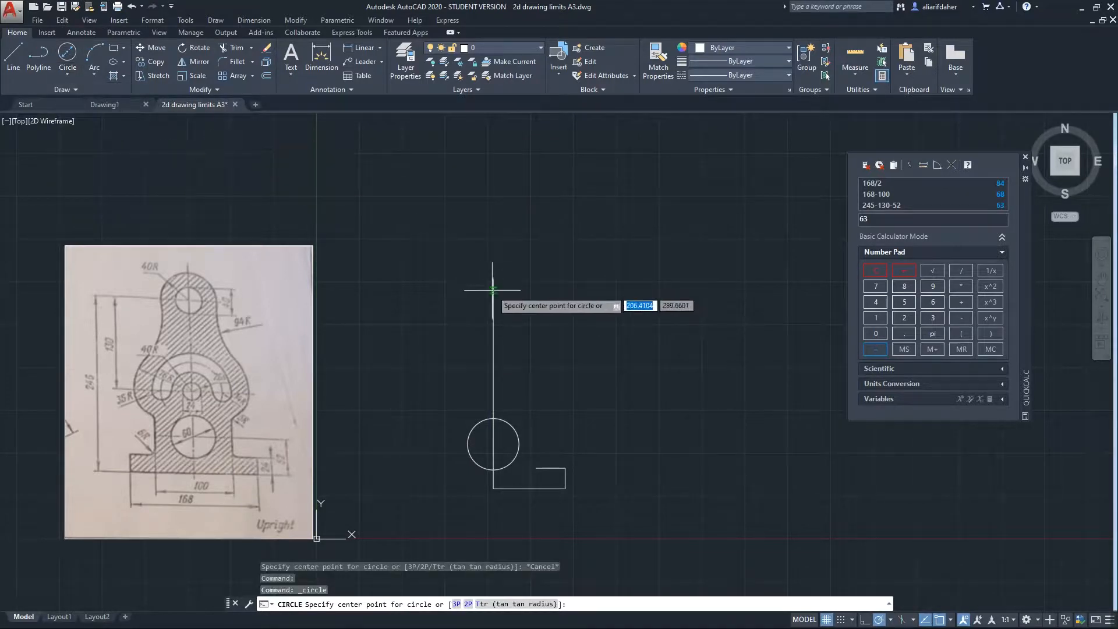
type("40")
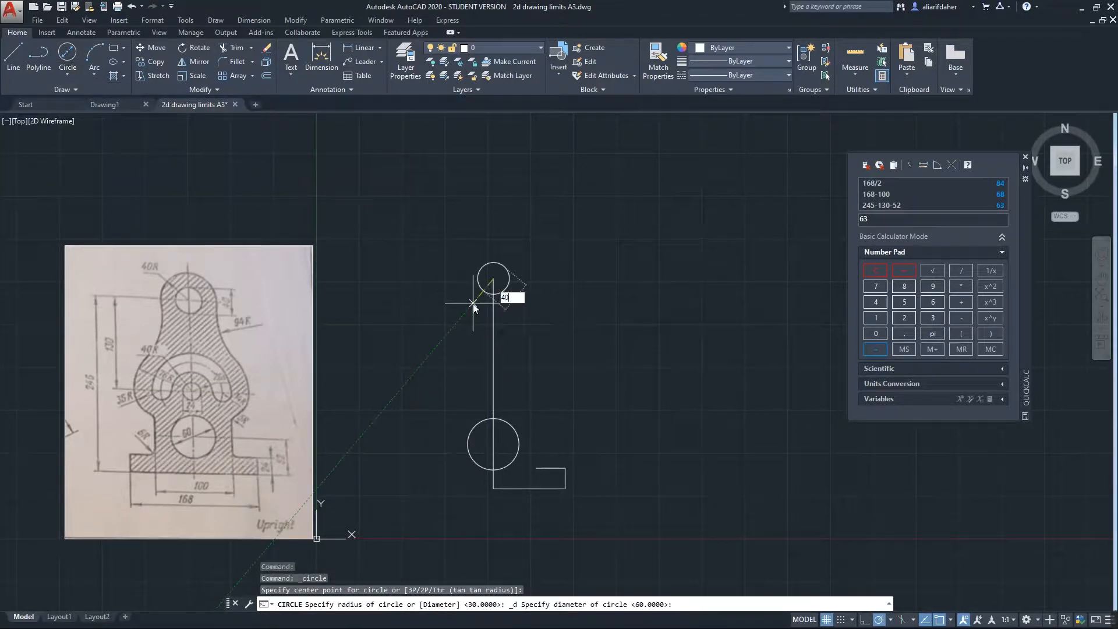
key("Return")
Draw a concentric circle of radius 40 around the hole at the upper end of the centre line.
left_click(67, 74)
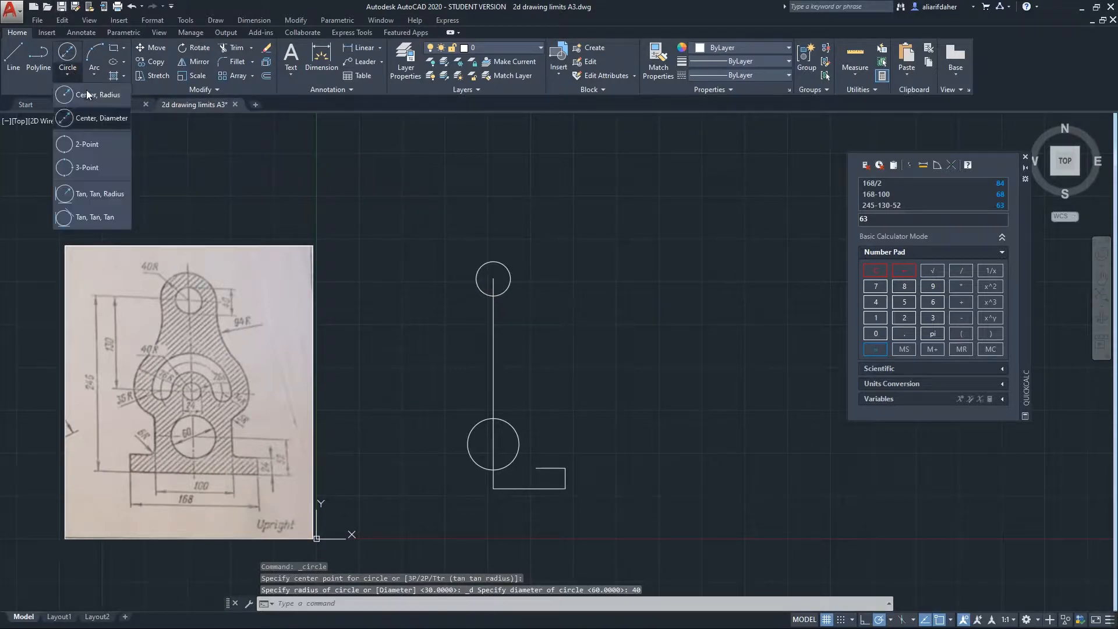
left_click(88, 93)
left_click(493, 279)
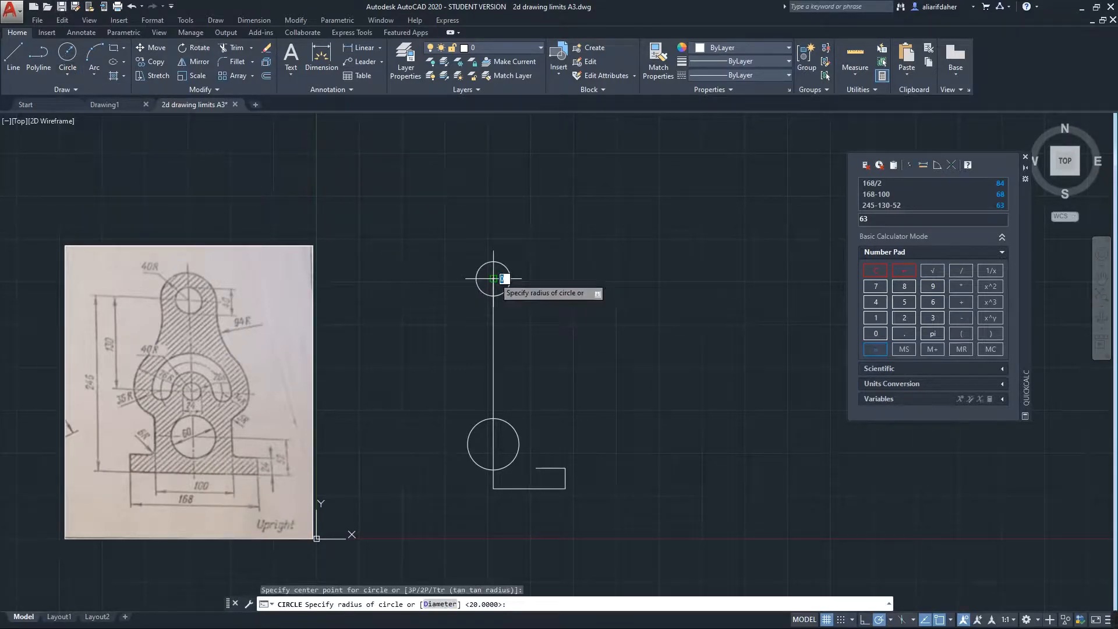
key("Return")
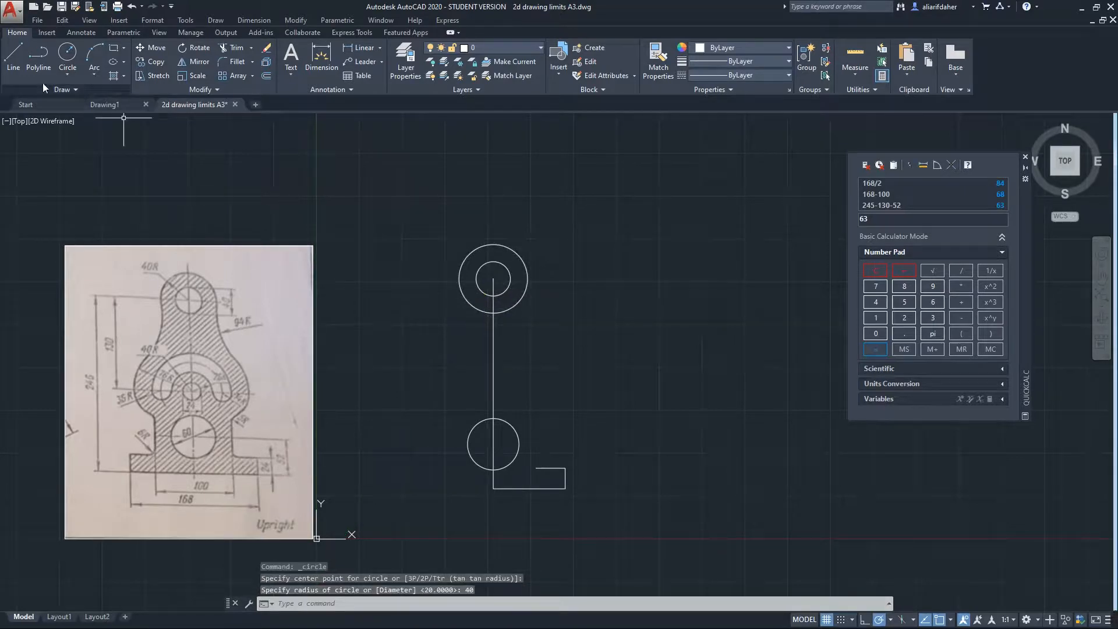
Draw two concentric circles of radius 12 and 26 centred where the 63 and 130 centre-line segments meet.
left_click(67, 58)
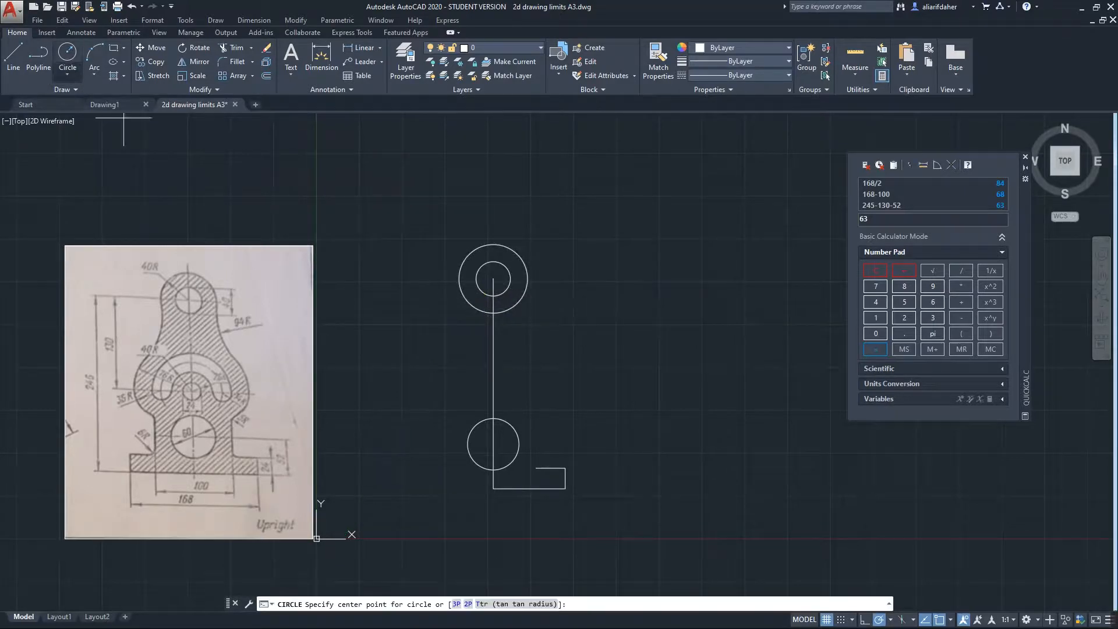
left_click(493, 389)
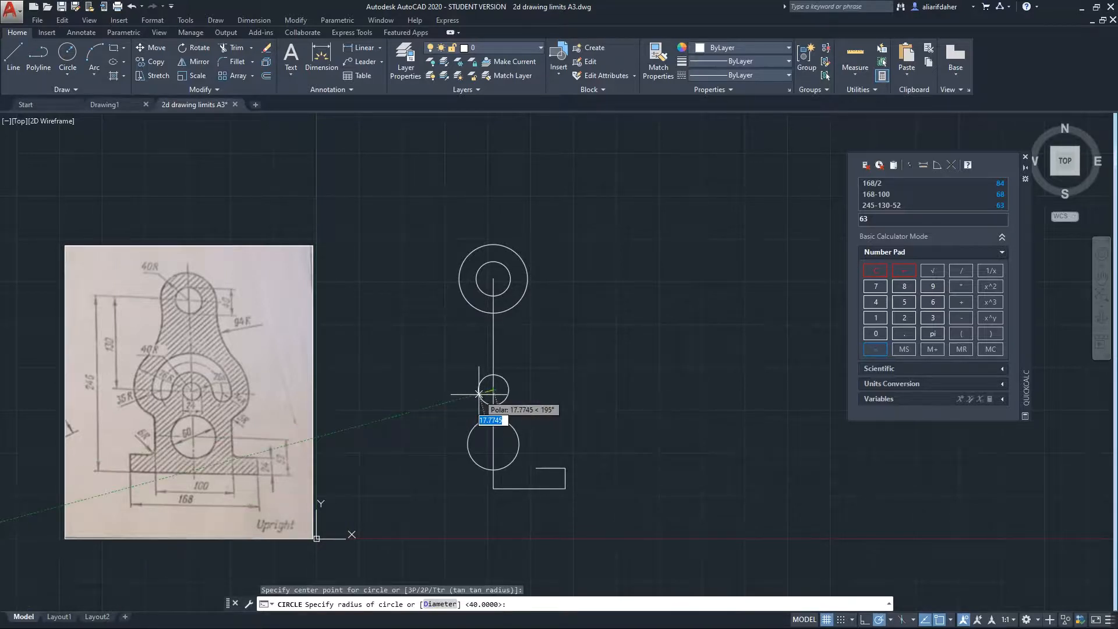
type("12")
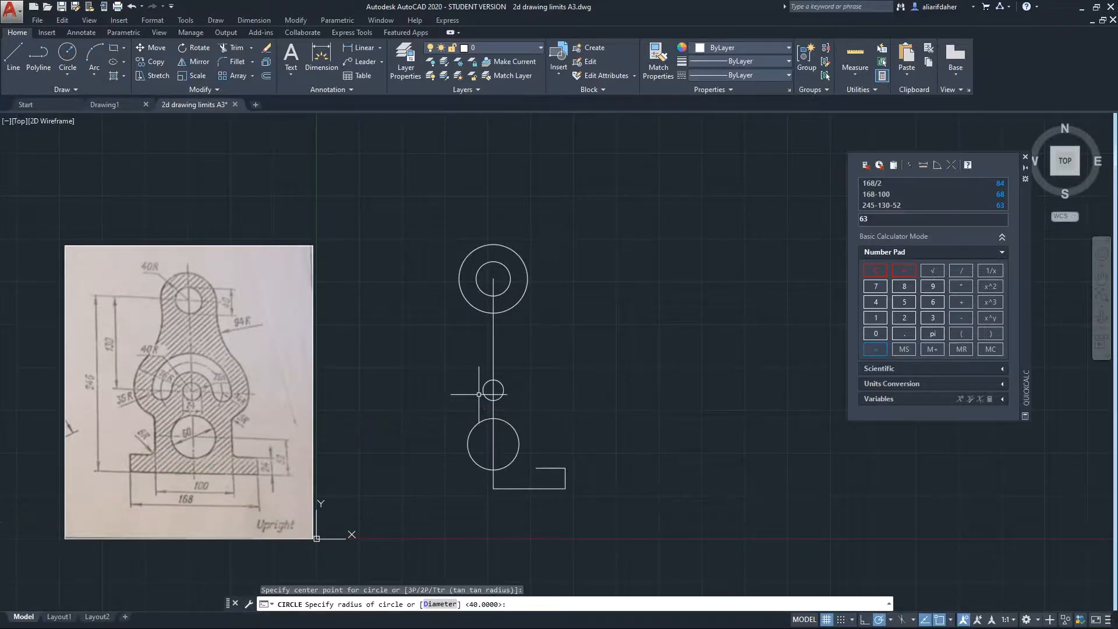
key("Return")
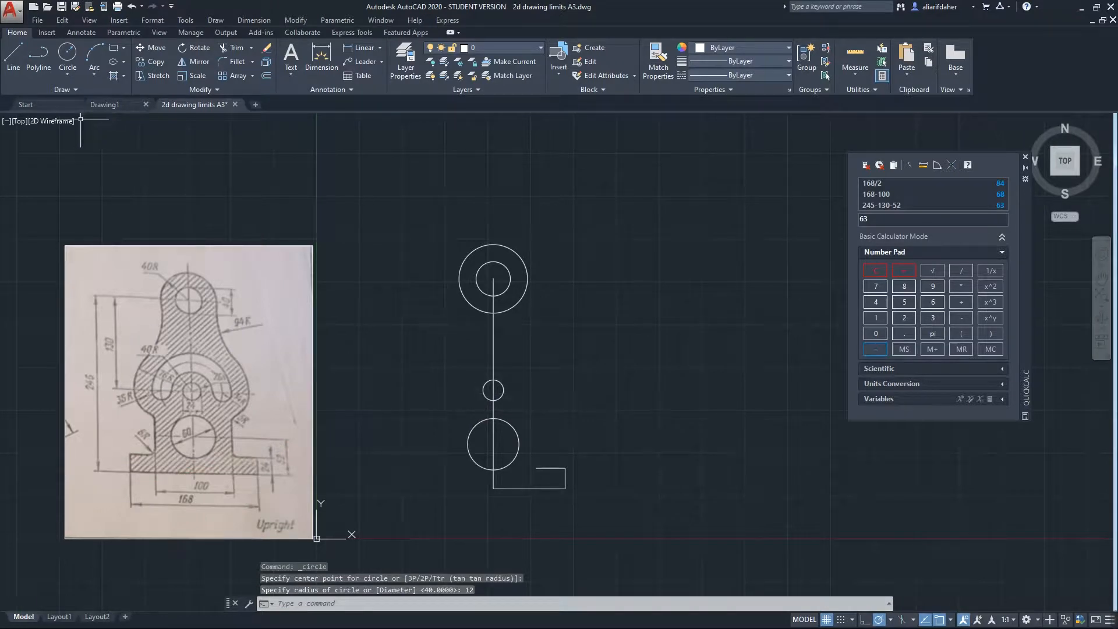
left_click(67, 54)
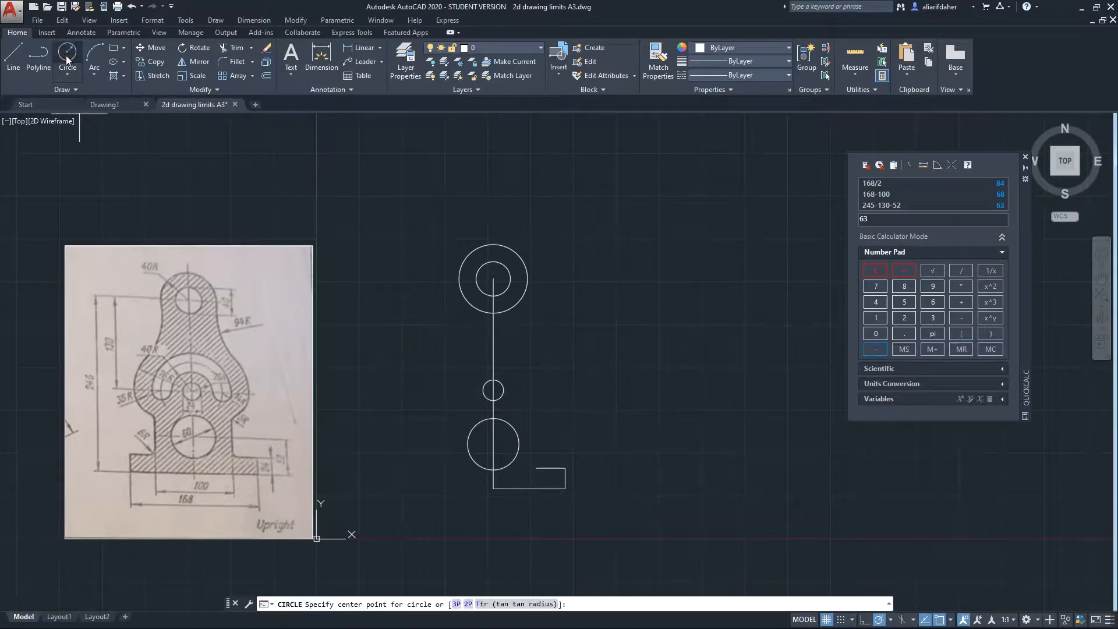
left_click(493, 389)
type("26")
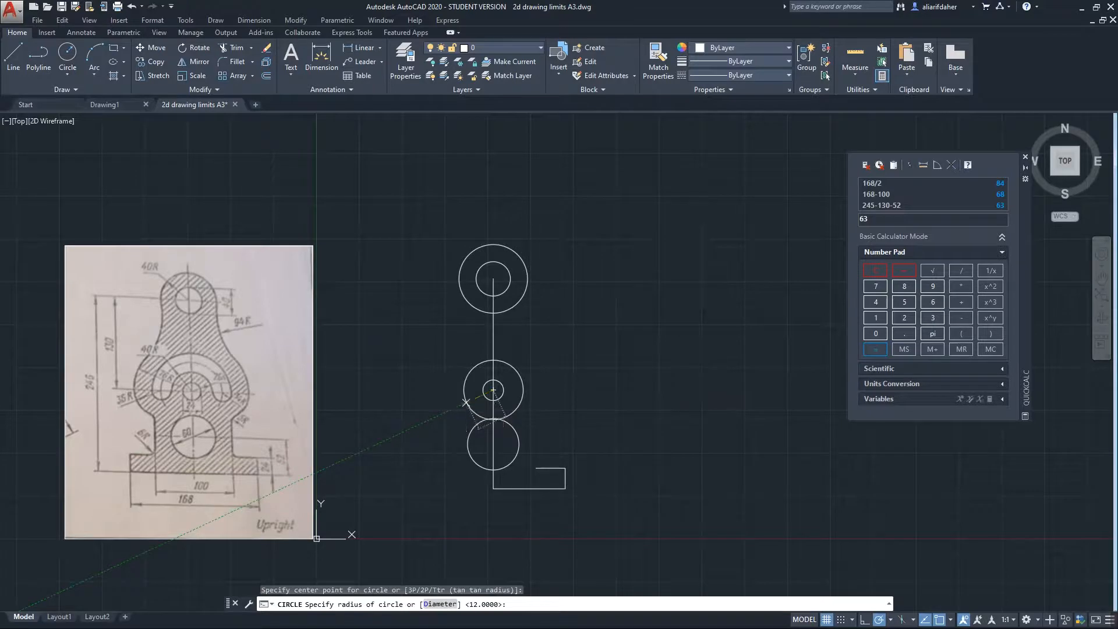
key("Return")
Add concentric circles of radius 40 and 54 around the radius 12 and 26 circles at the middle centre point.
left_click(66, 67)
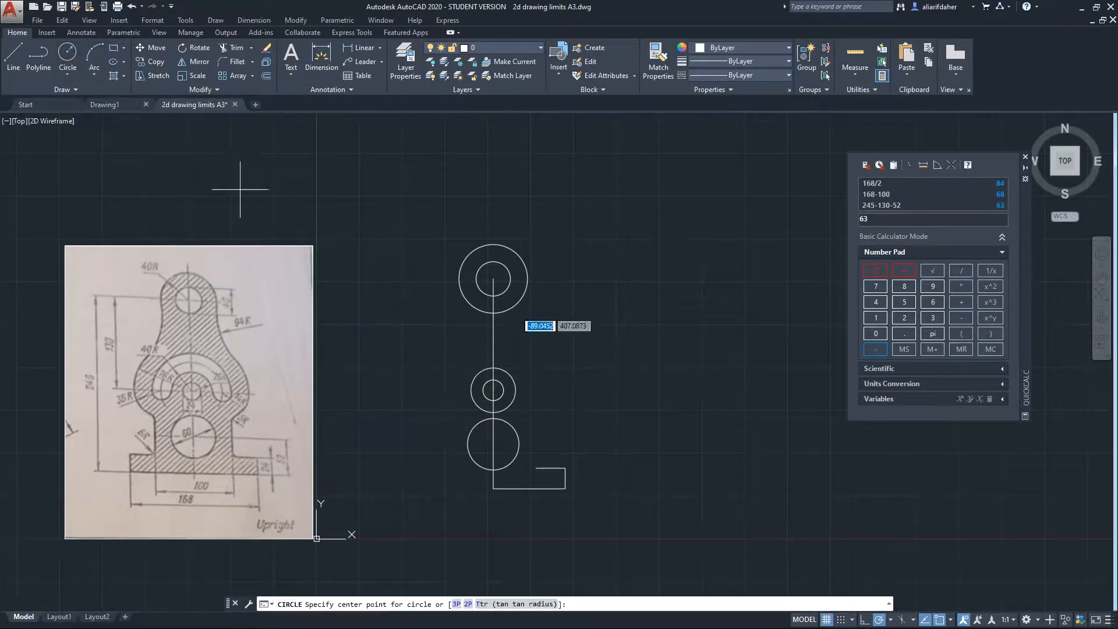
left_click(493, 389)
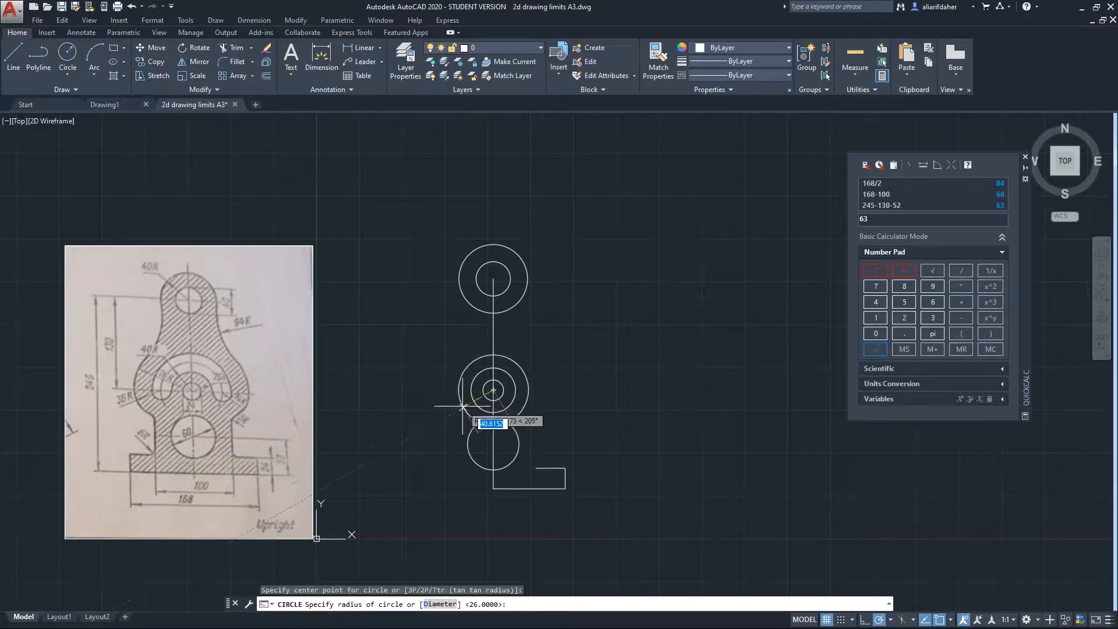
type("4")
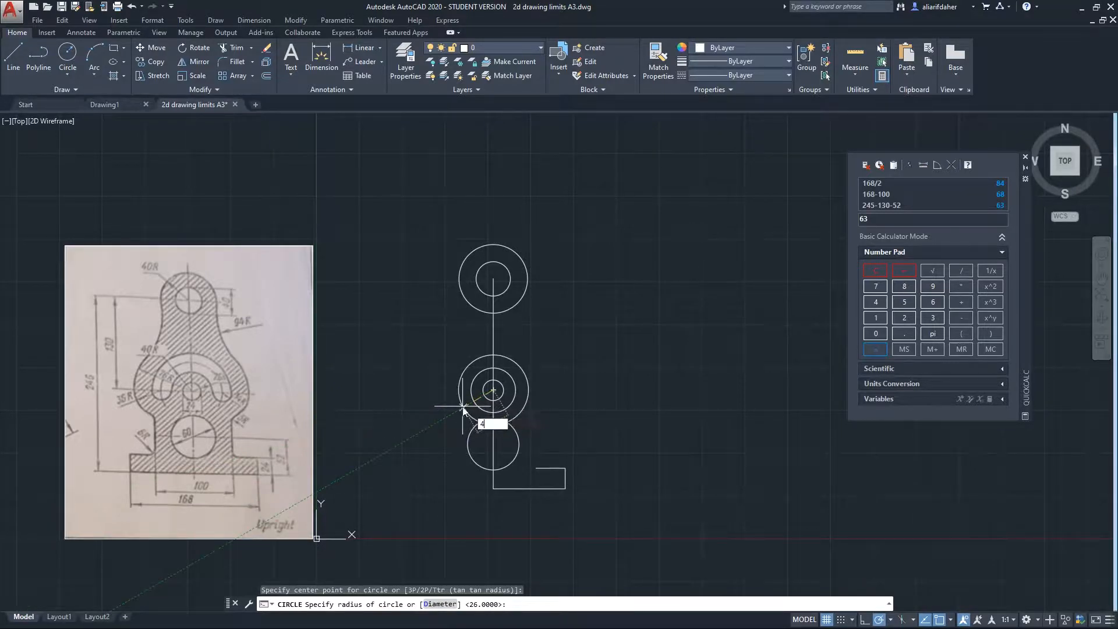
type("0")
key("Return")
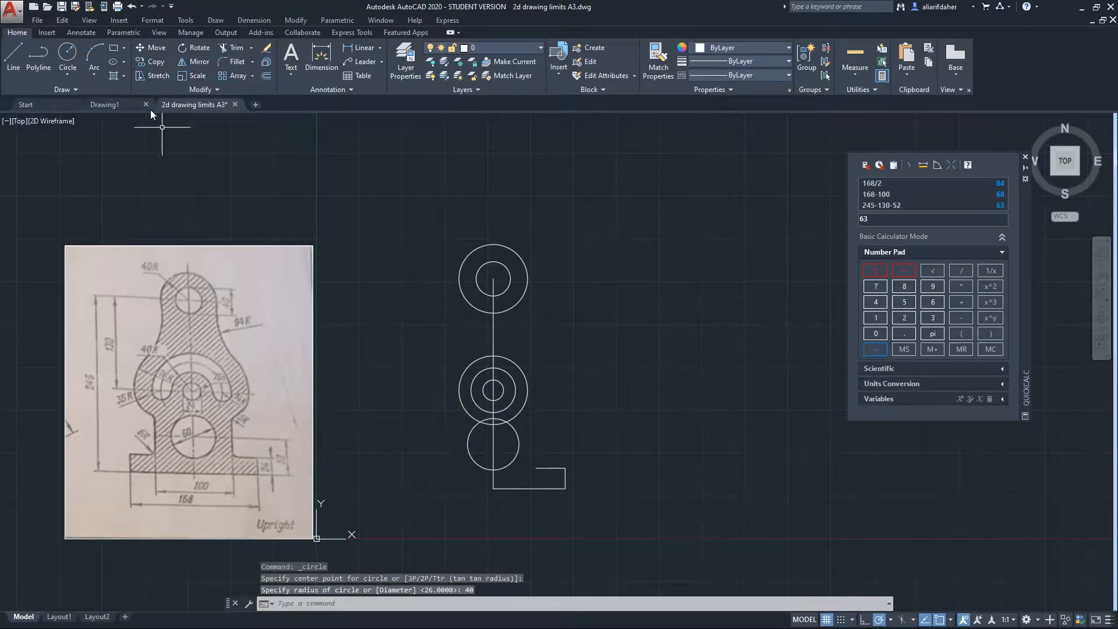
left_click(71, 54)
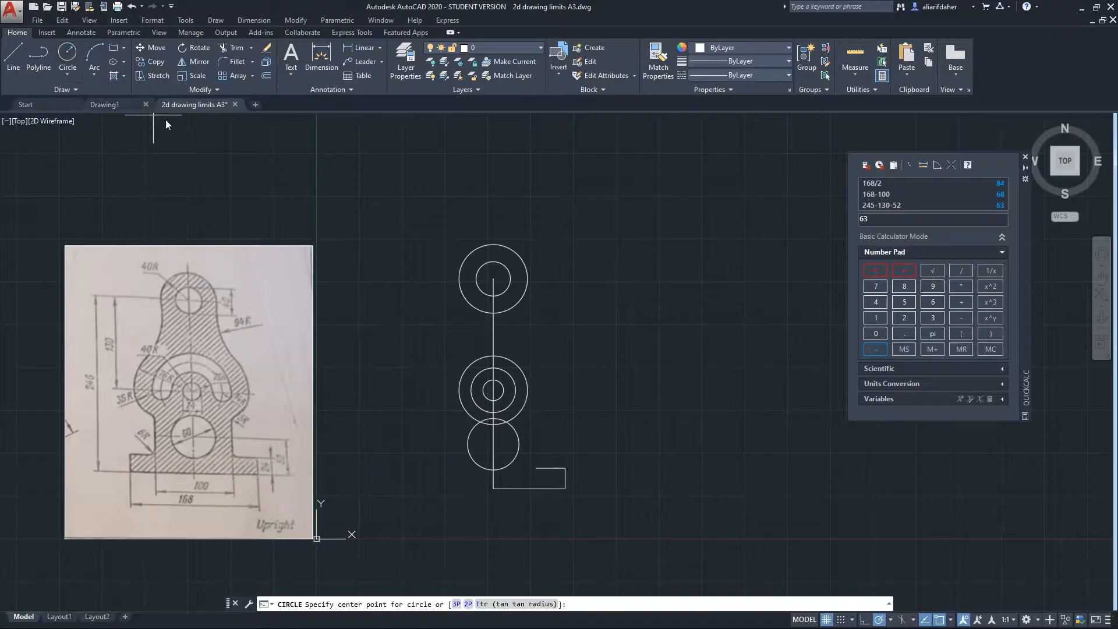
left_click(493, 390)
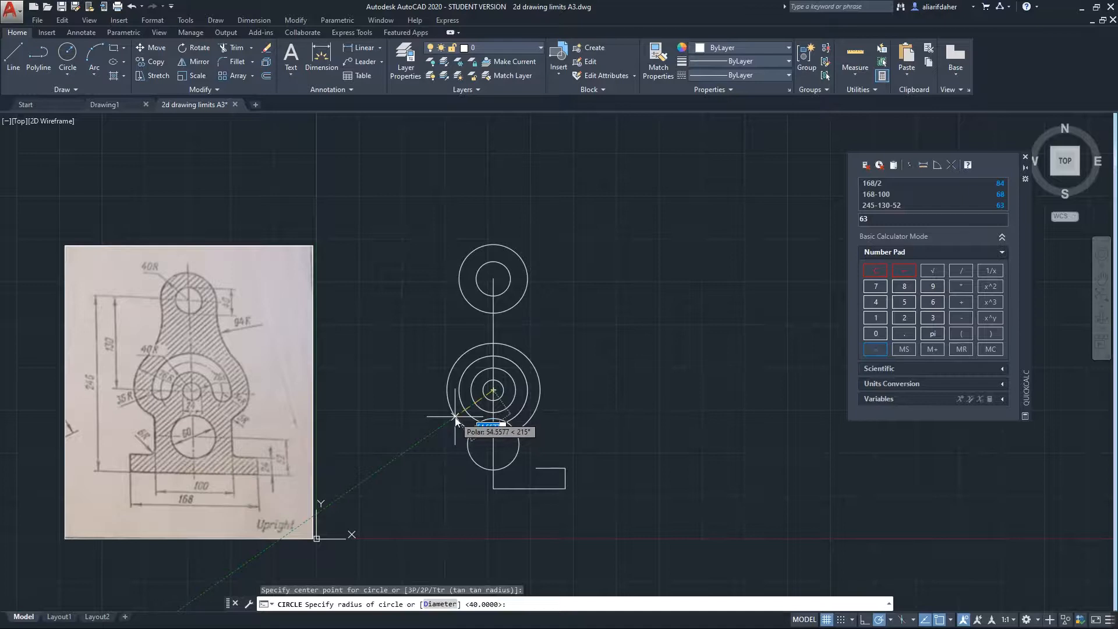
type("54")
key("Return")
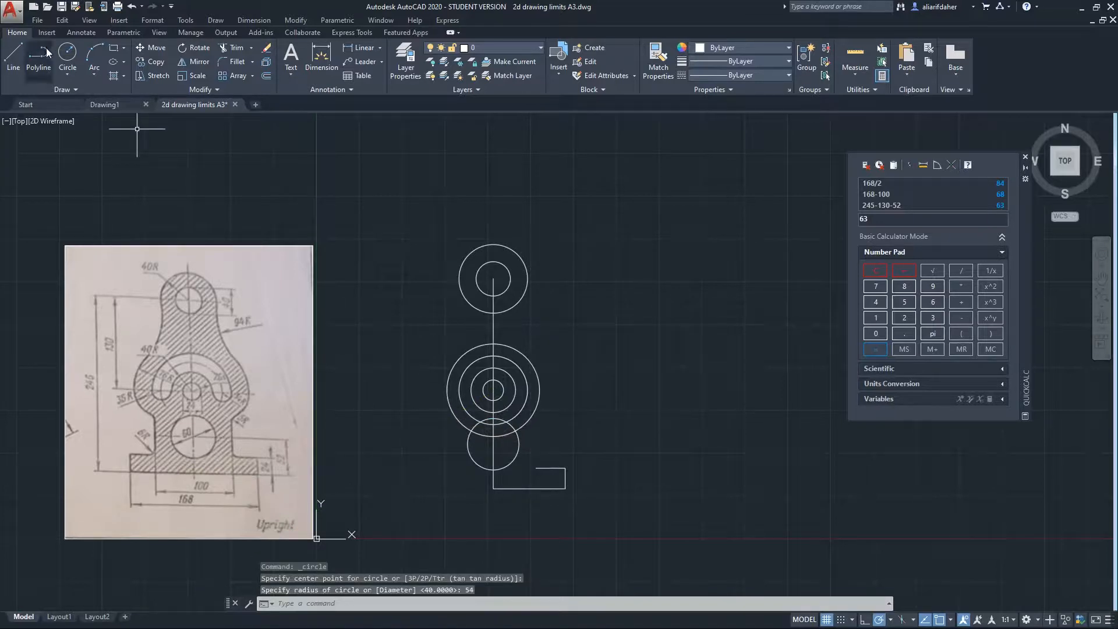
Draw a horizontal line 40 long from the middle centre point towards the right.
left_click(68, 54)
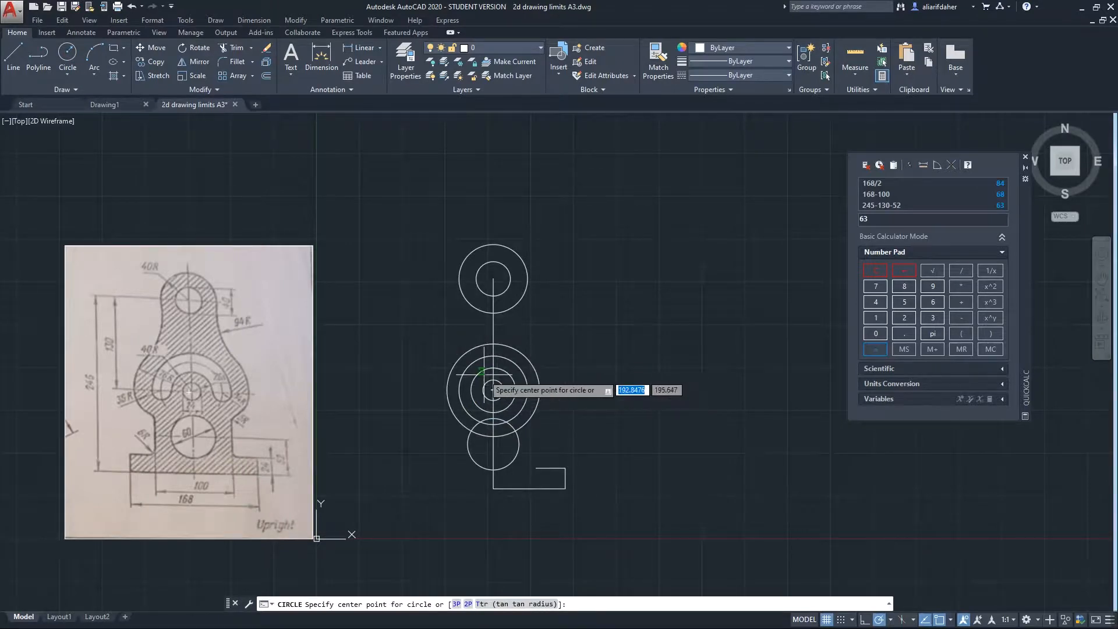
left_click(11, 62)
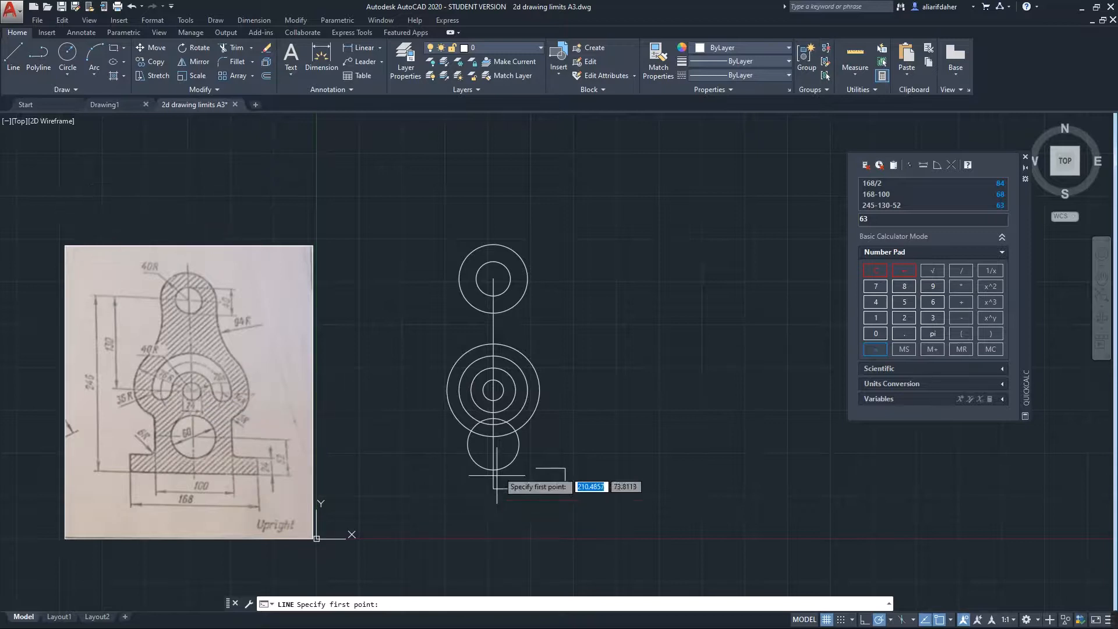
left_click(493, 390)
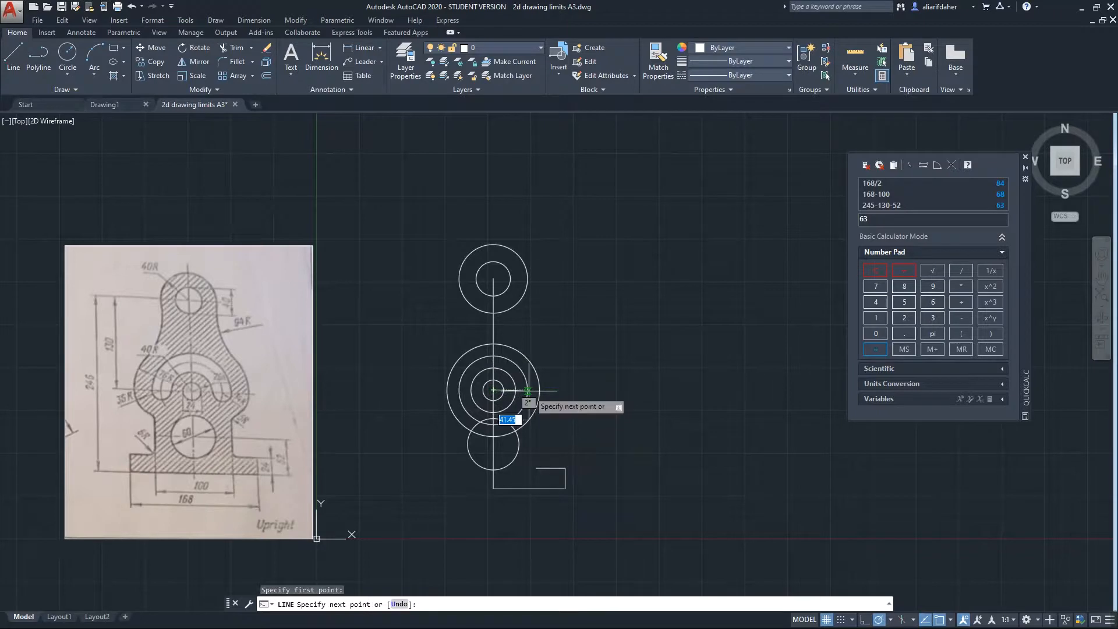
type("40")
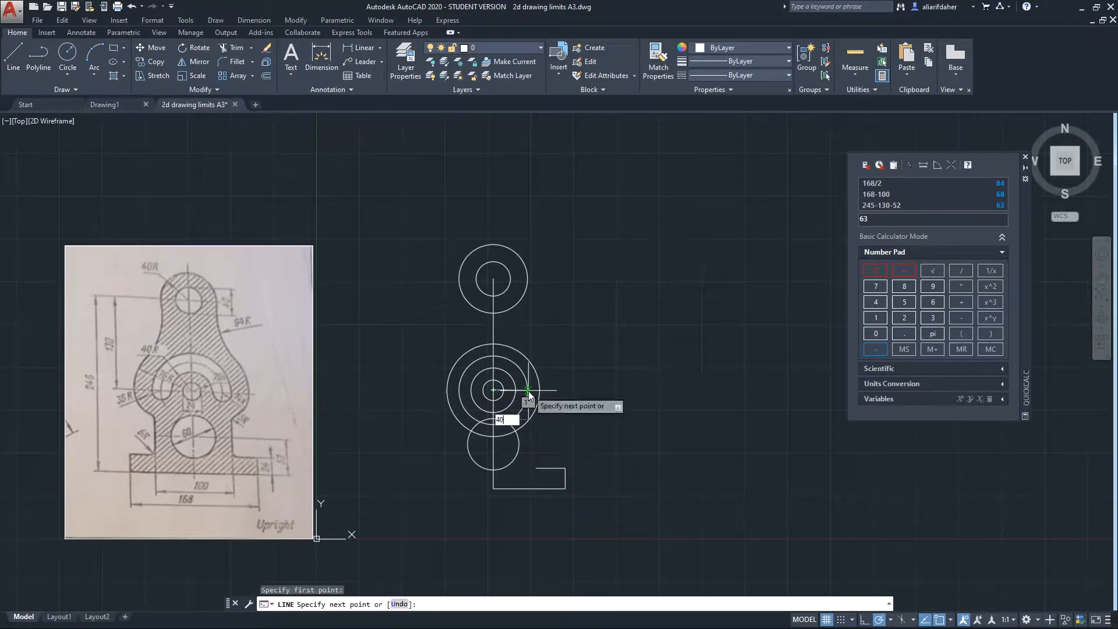
key("Return")
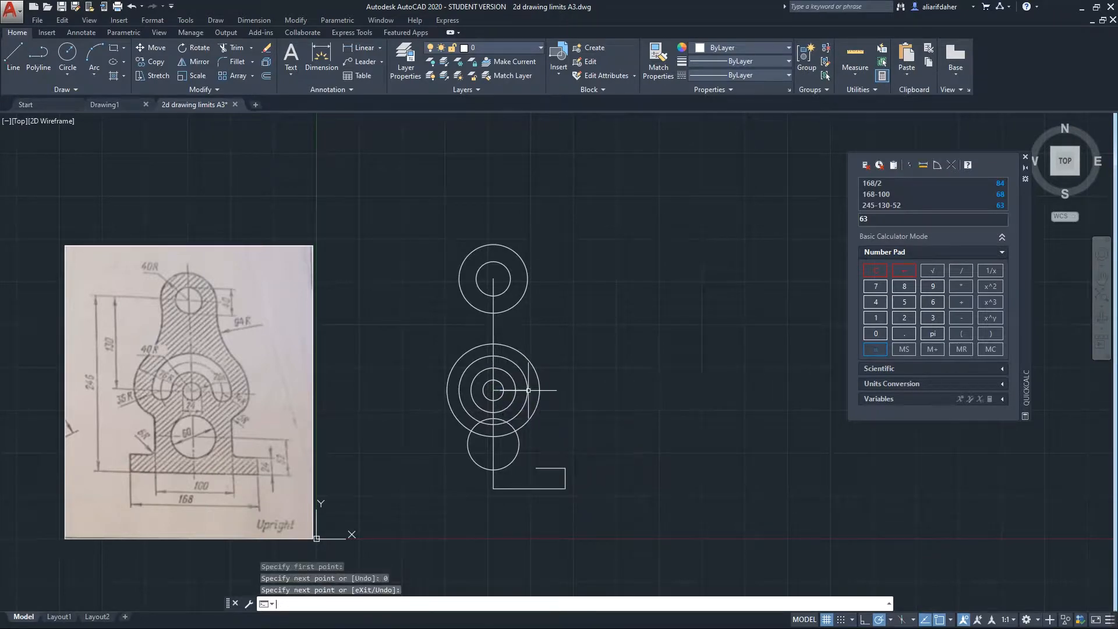
key("Return")
Draw a line 40 long at 180° from the middle centre point, extending the horizontal centre line to the left.
right_click(528, 342)
left_click(551, 348)
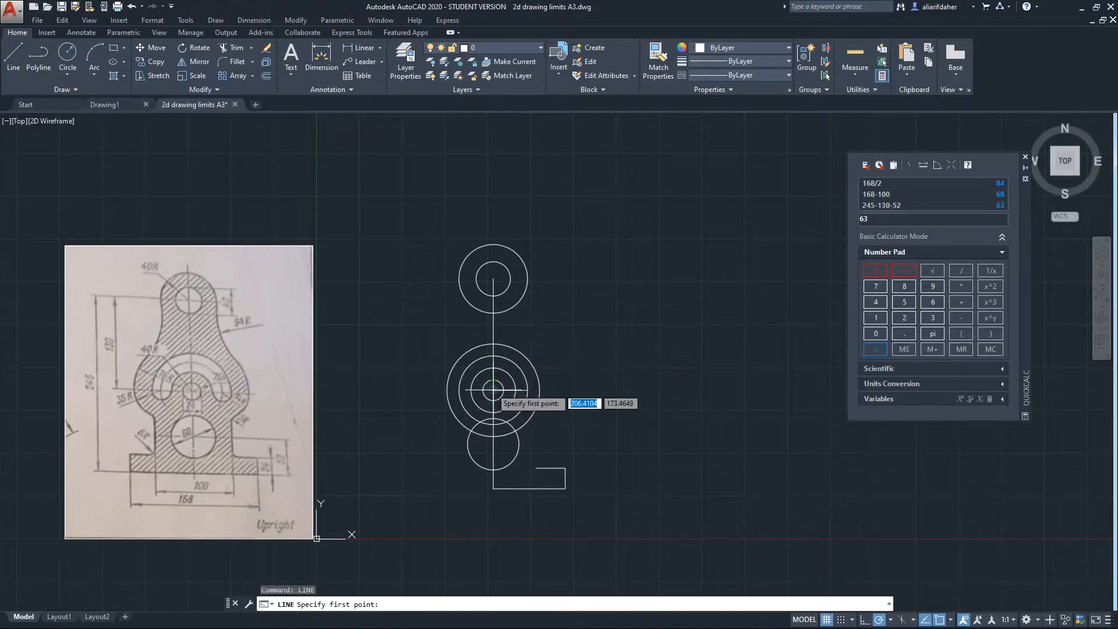
left_click(493, 389)
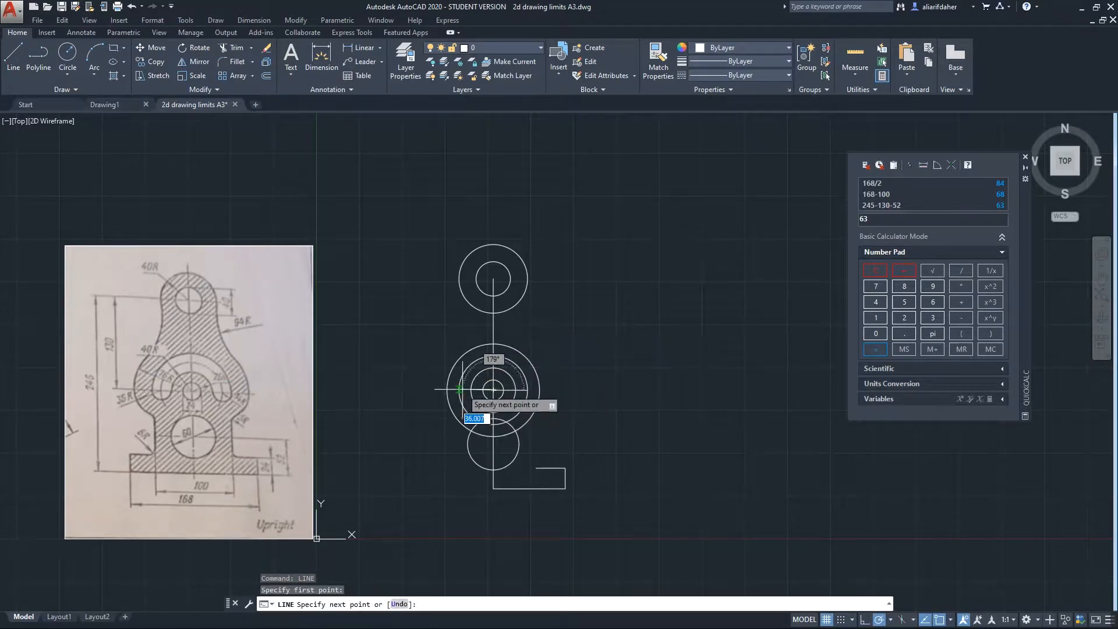
type("40")
key("Tab")
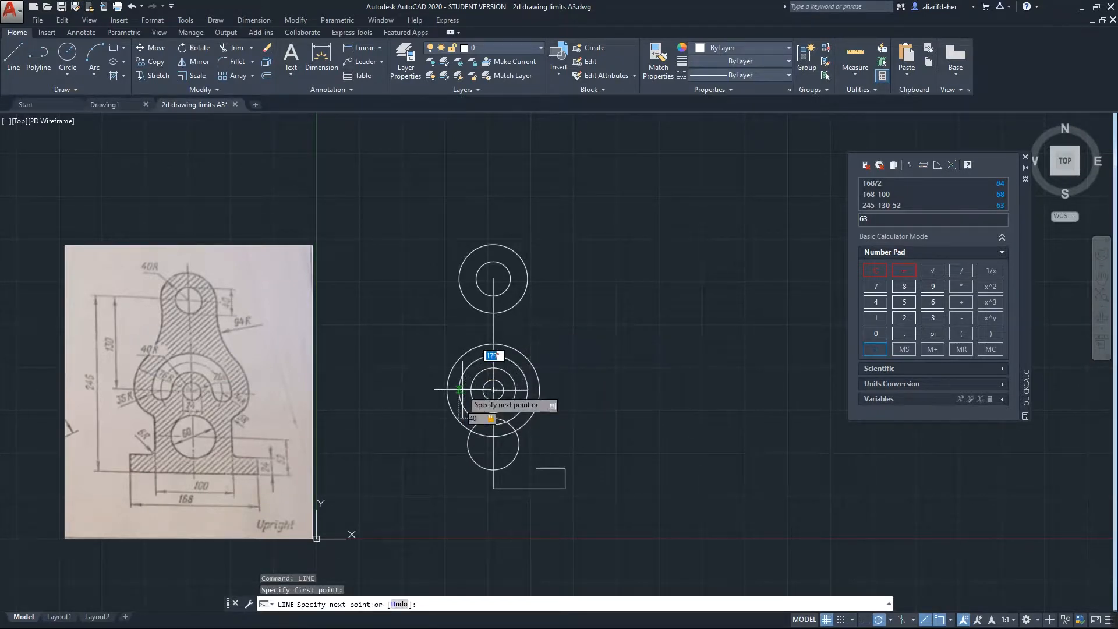
key("Return")
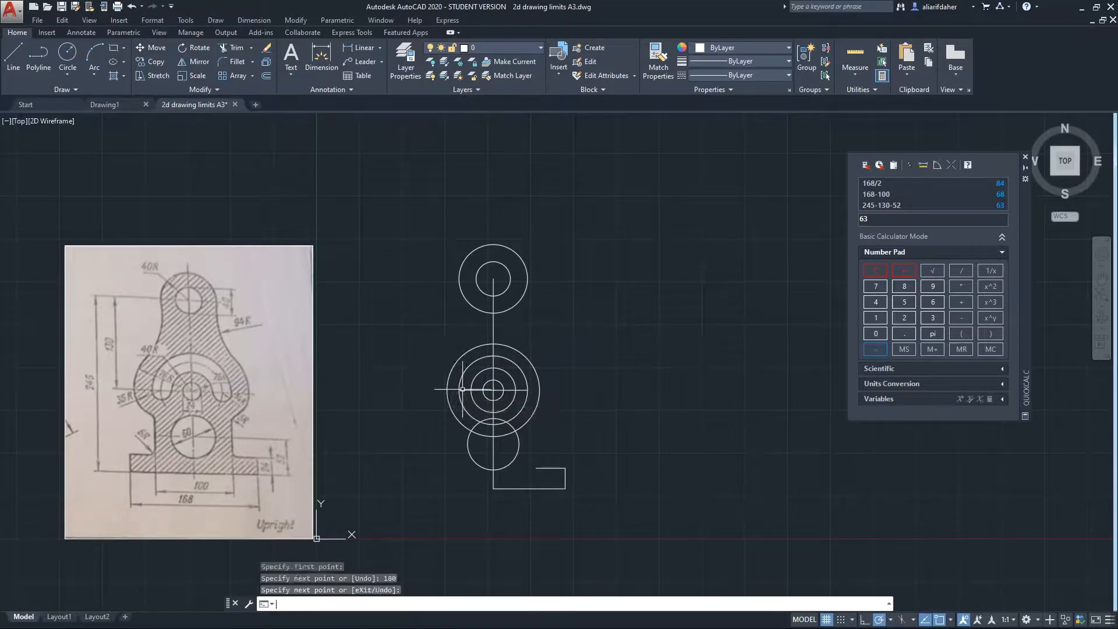
key("Return")
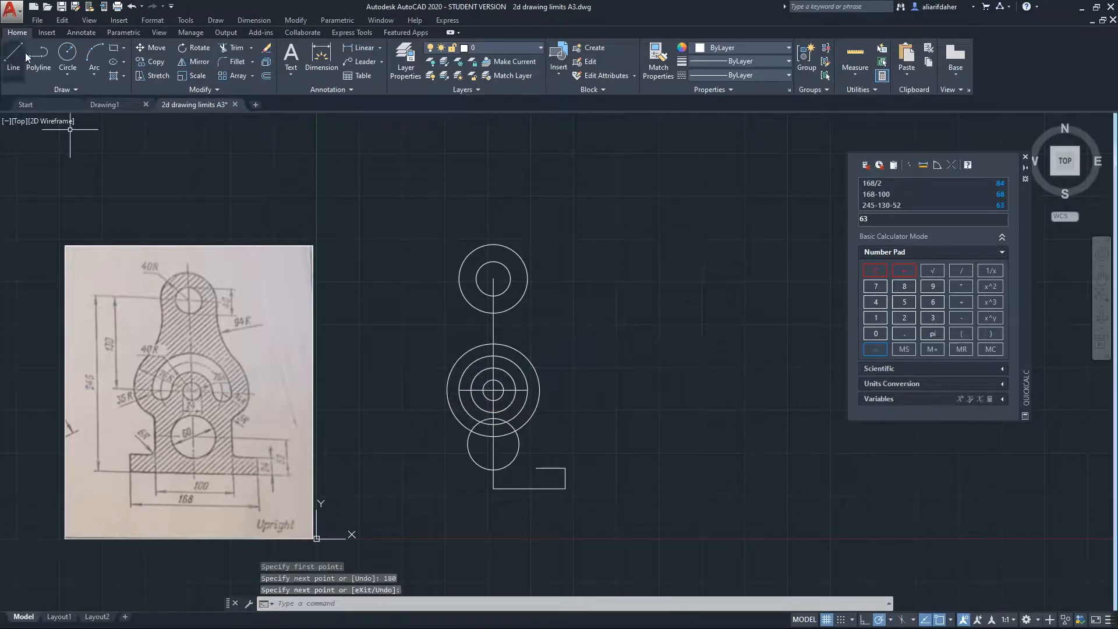
Draw a circle of radius 35 centred on the right end of the horizontal centre line.
left_click(73, 64)
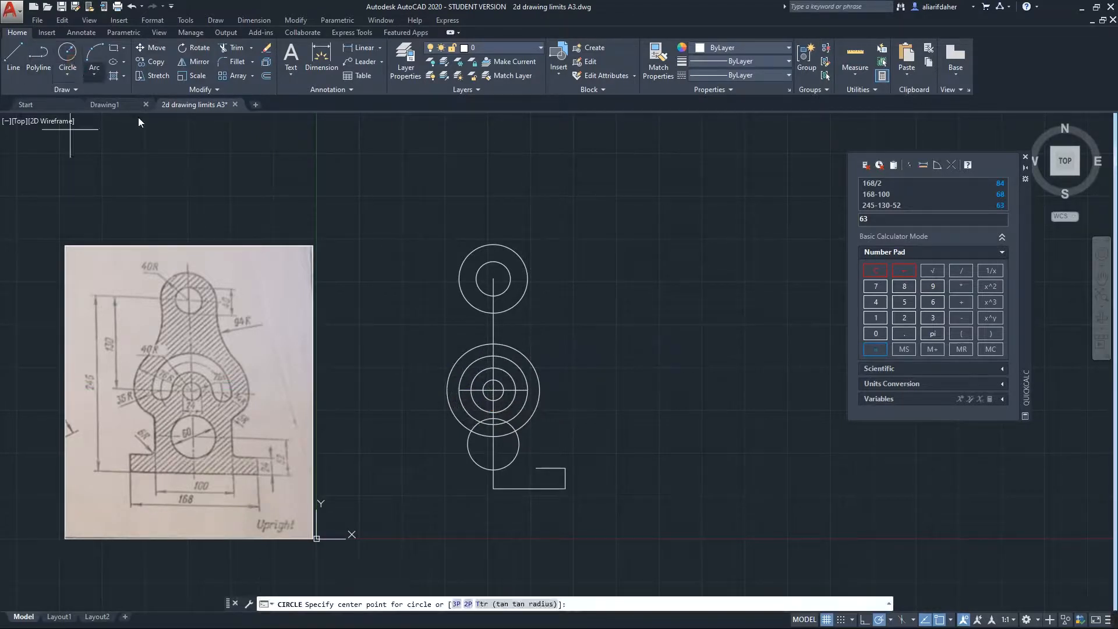
left_click(527, 390)
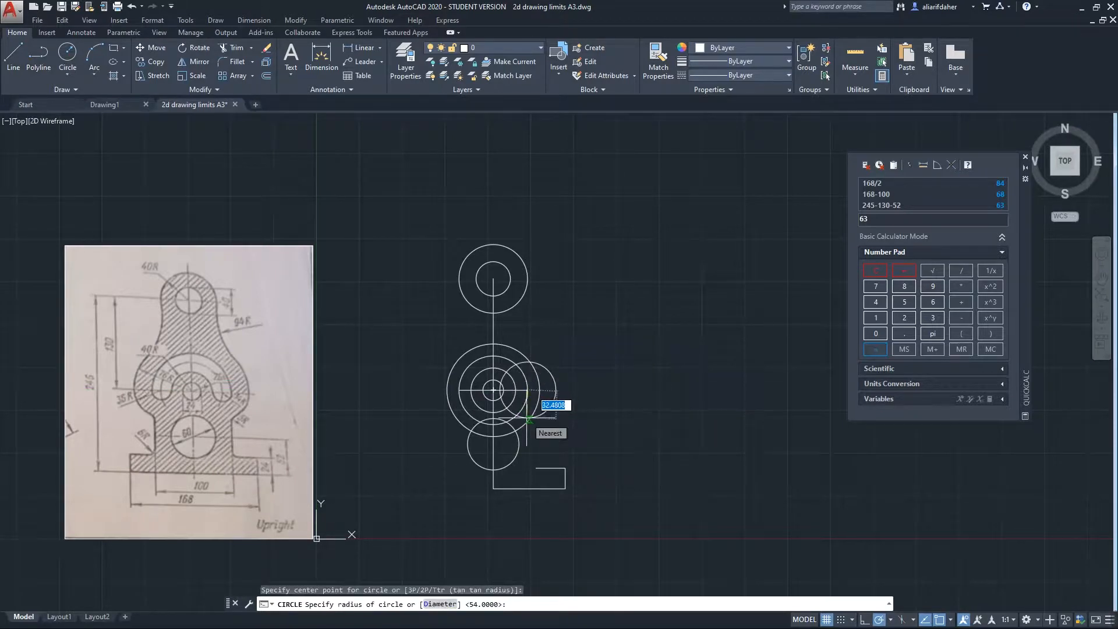
type("35")
key("Return")
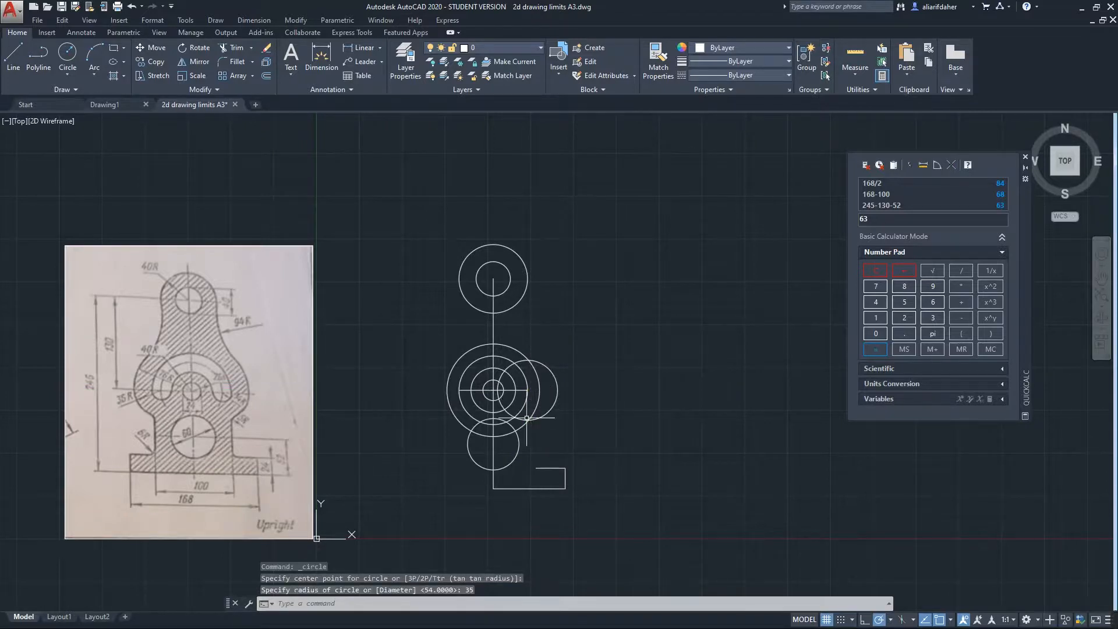
Draw a concentric circle of radius 76 around the middle centre point.
left_click(68, 54)
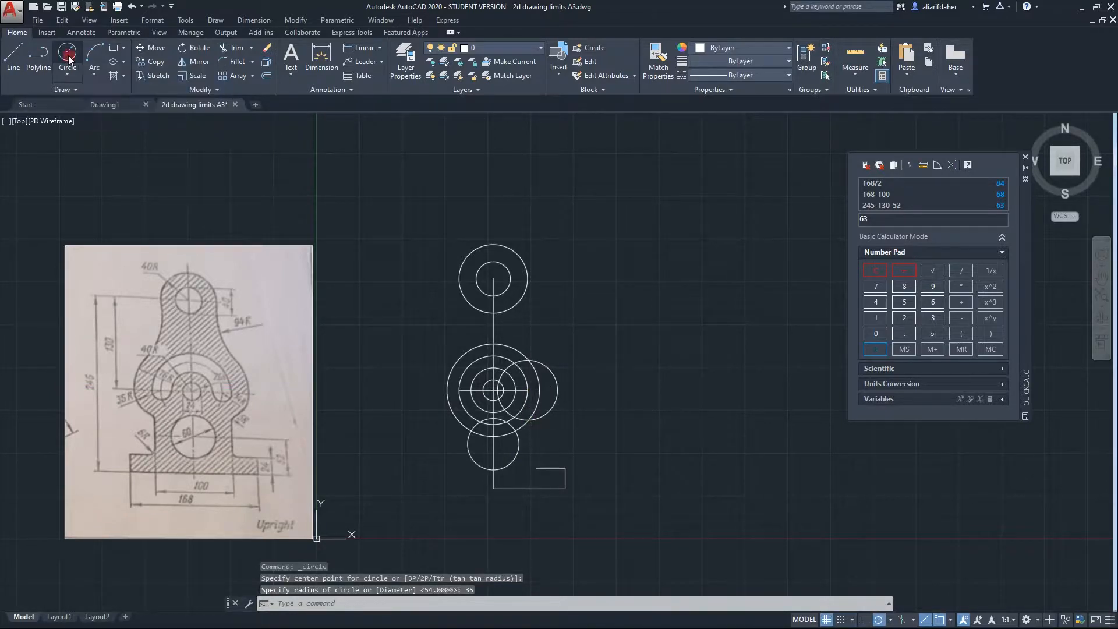
left_click(493, 389)
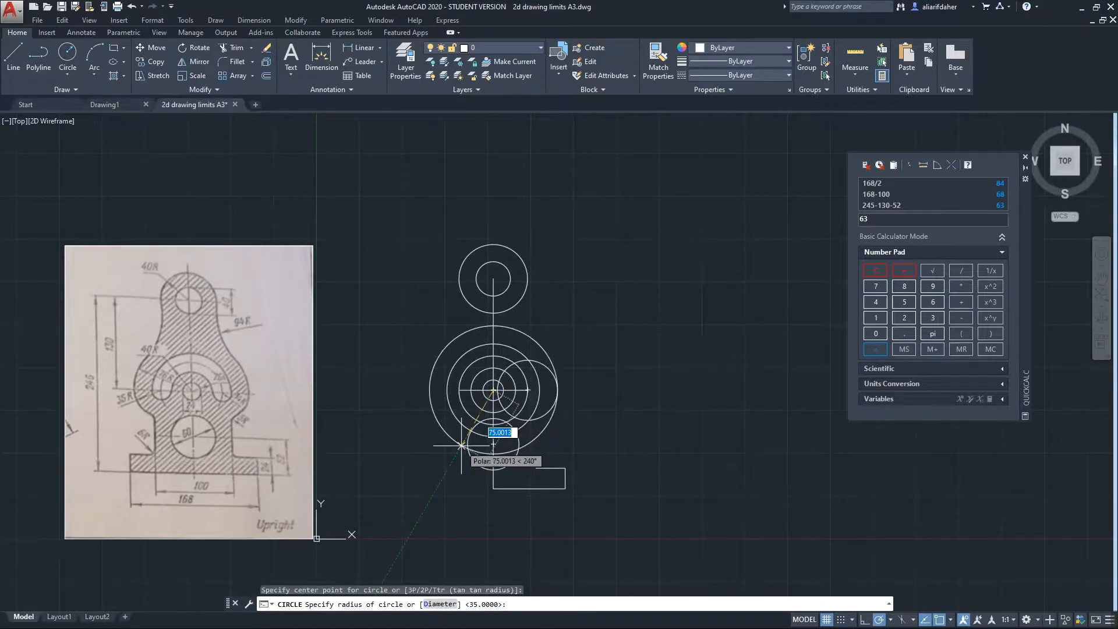
type("7")
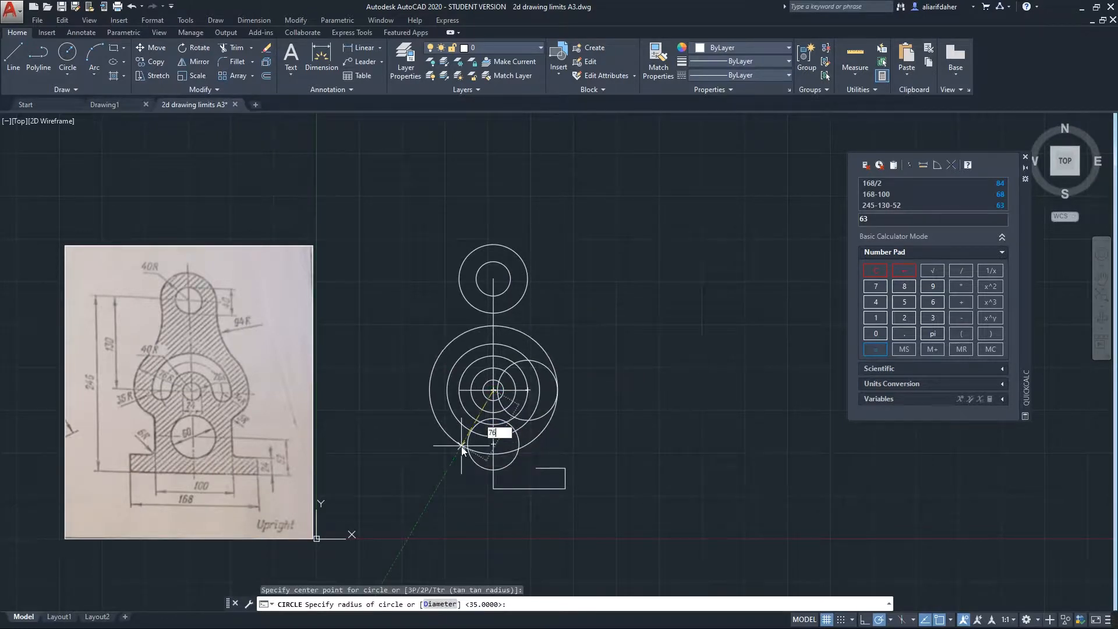
type("6")
key("Return")
Replace the radius 35 circle at the right end of the horizontal centre line with a circle of radius 36.
scroll(573, 390, "up", 5)
scroll(484, 362, "up", 2)
scroll(483, 360, "down", 2)
scroll(475, 287, "down", 6)
mouse_move(443, 287)
middle_mouse_down()
mouse_move(430, 347)
mouse_move(572, 373)
middle_mouse_up()
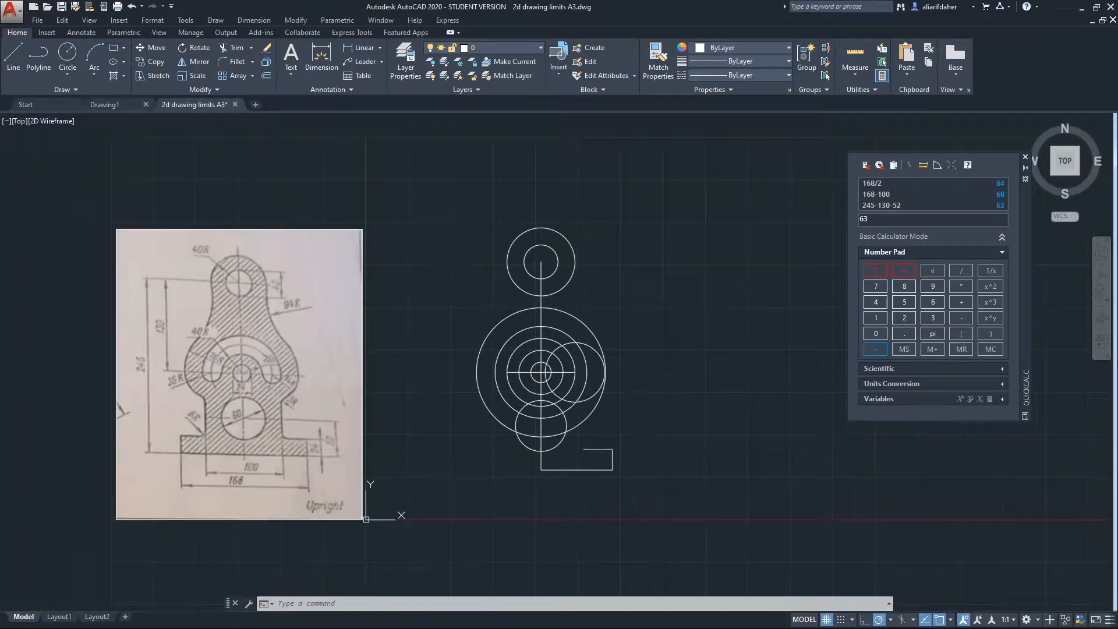
left_click(595, 356)
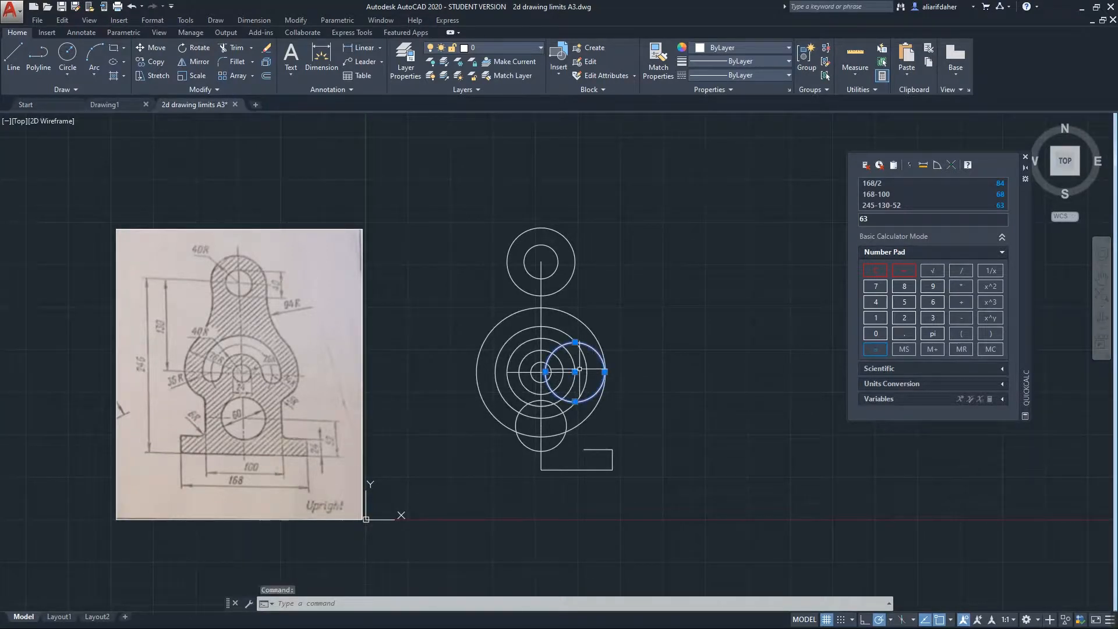
key("Delete")
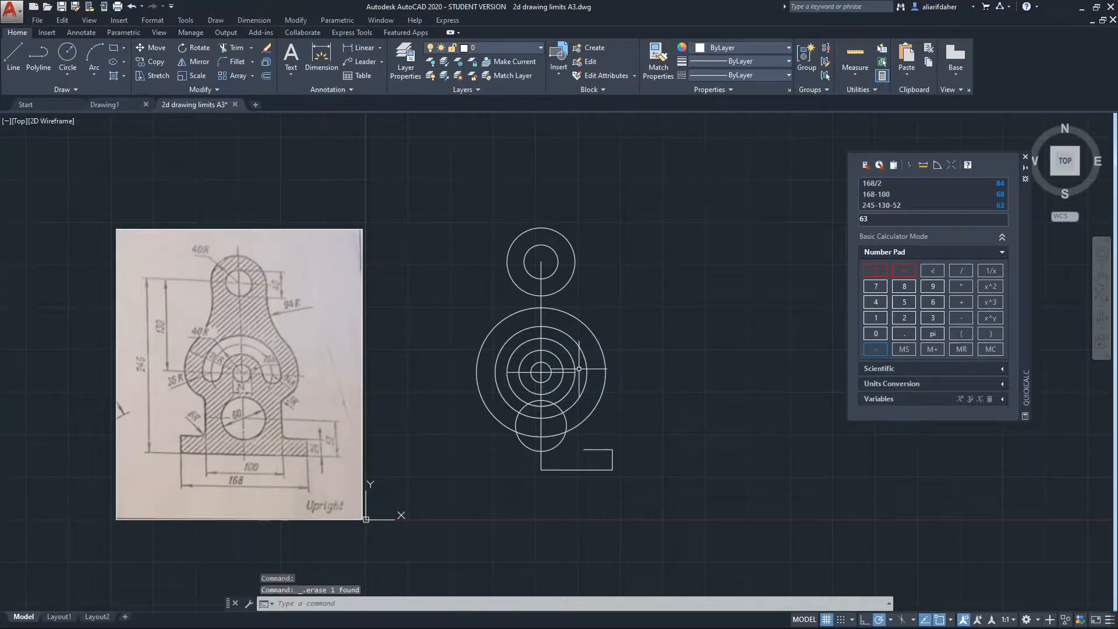
left_click(67, 58)
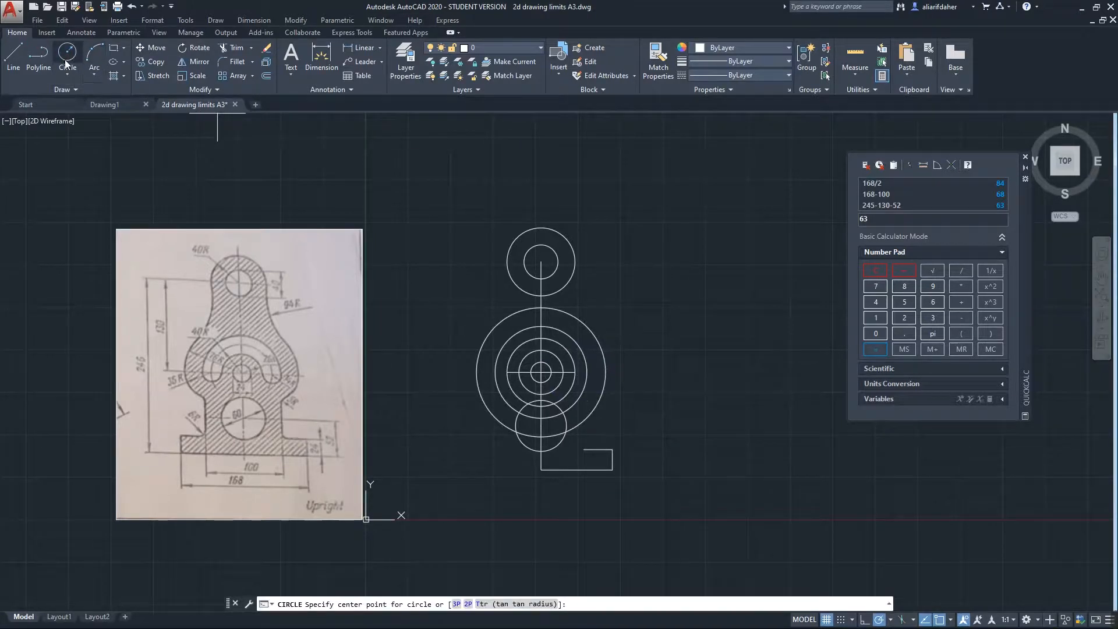
left_click(573, 373)
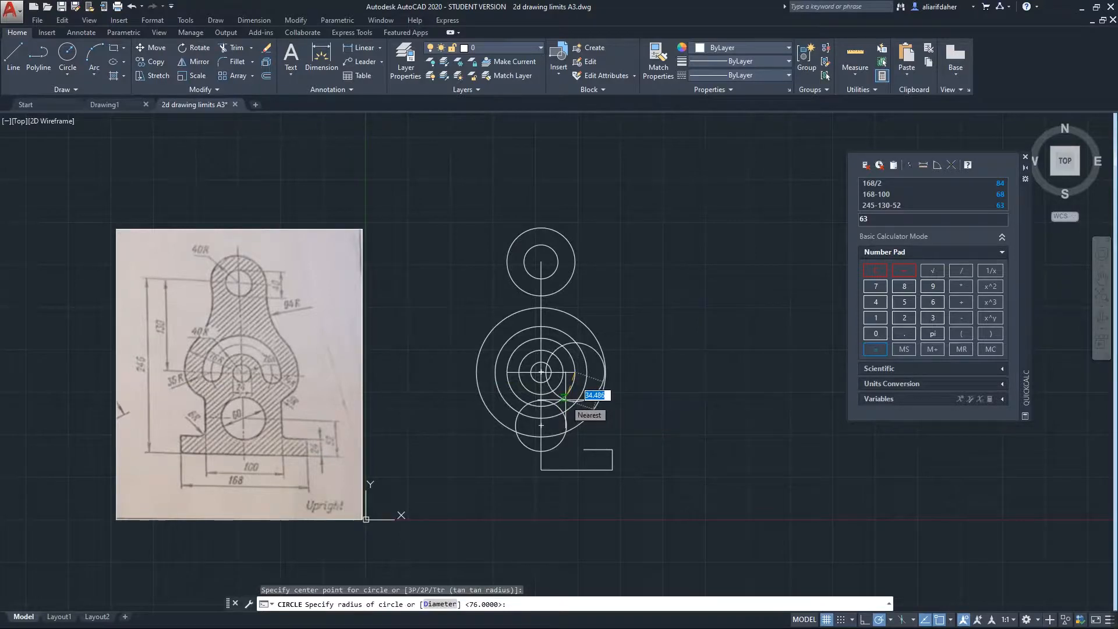
type("36")
key("Return")
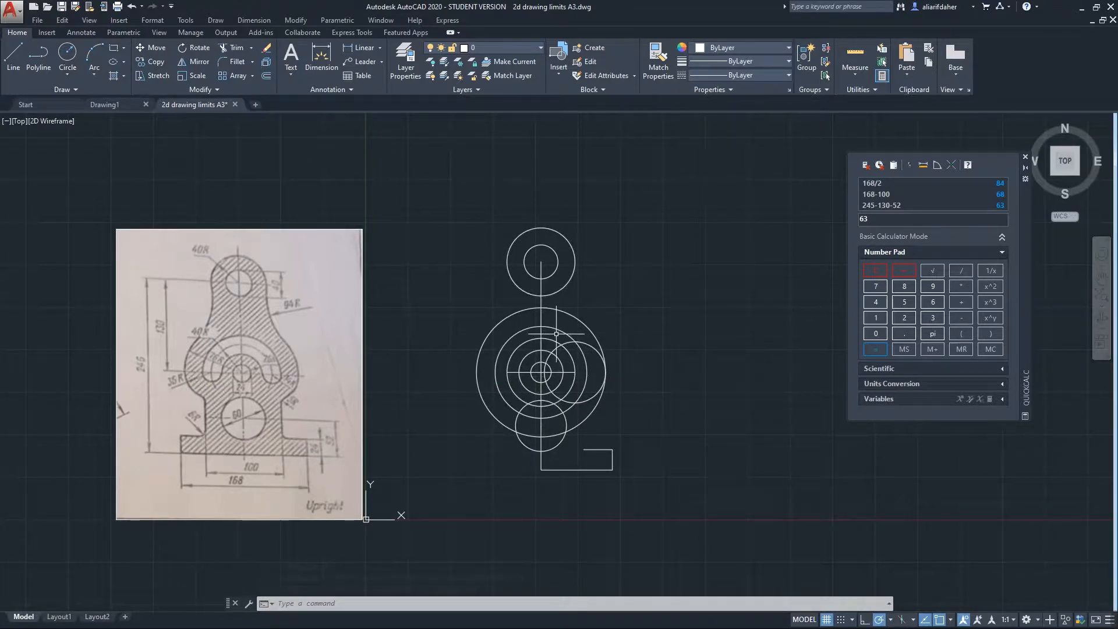
Add a concentric circle of radius 14 inside the radius 36 circle at the right end of the horizontal centre line.
left_click(65, 55)
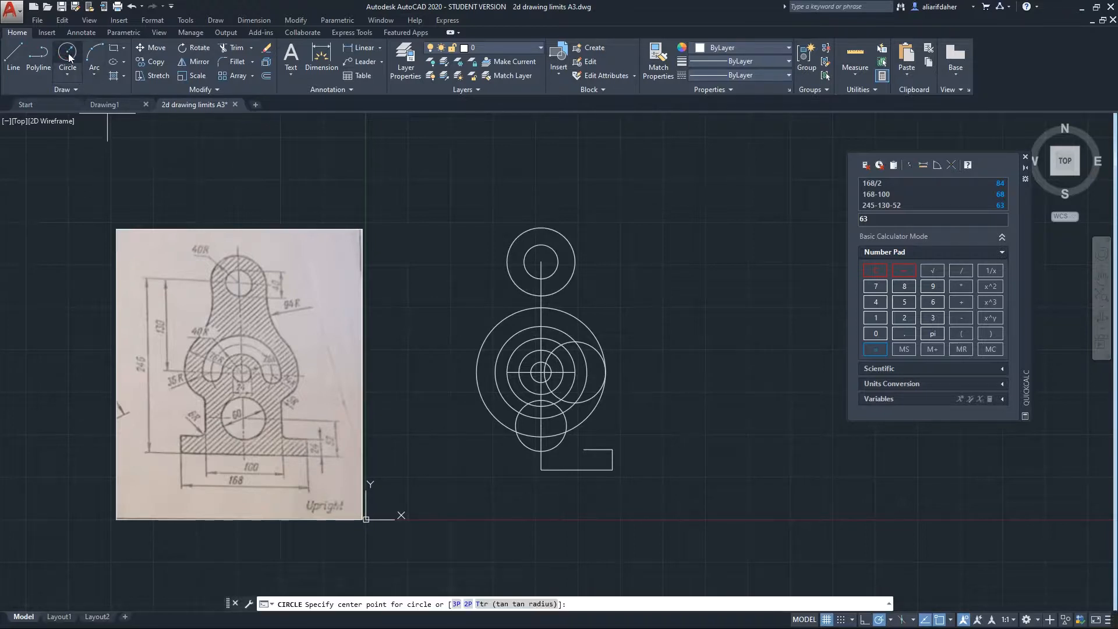
left_click(574, 372)
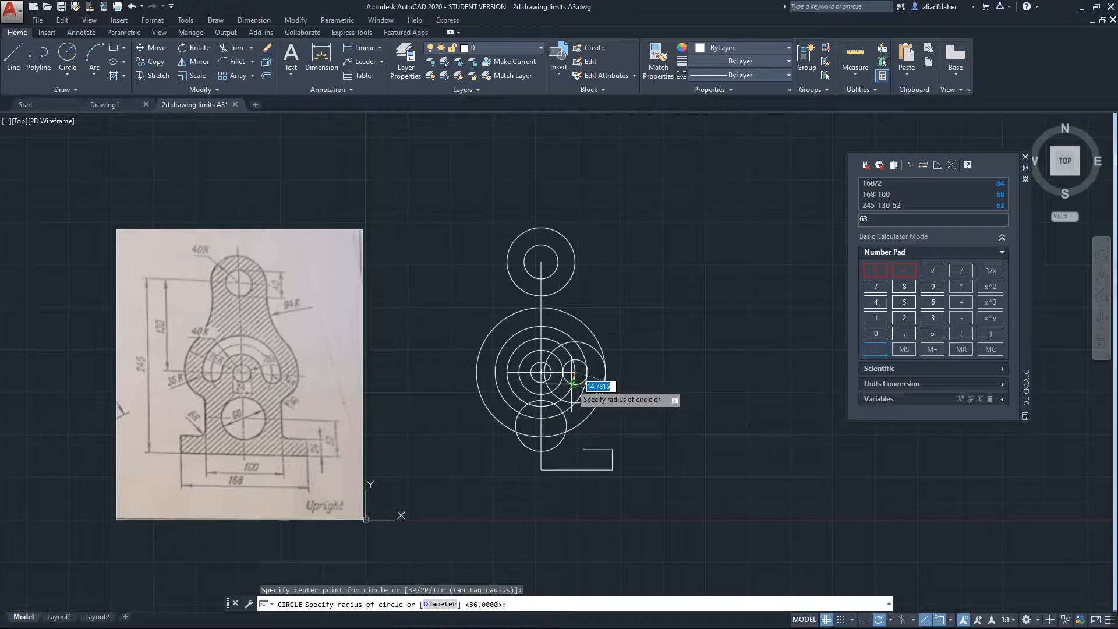
type("14")
key("Return")
Draw a vertical line 61 long at 90° upward from the inner end of the base's upper edge.
scroll(584, 381, "up", 2)
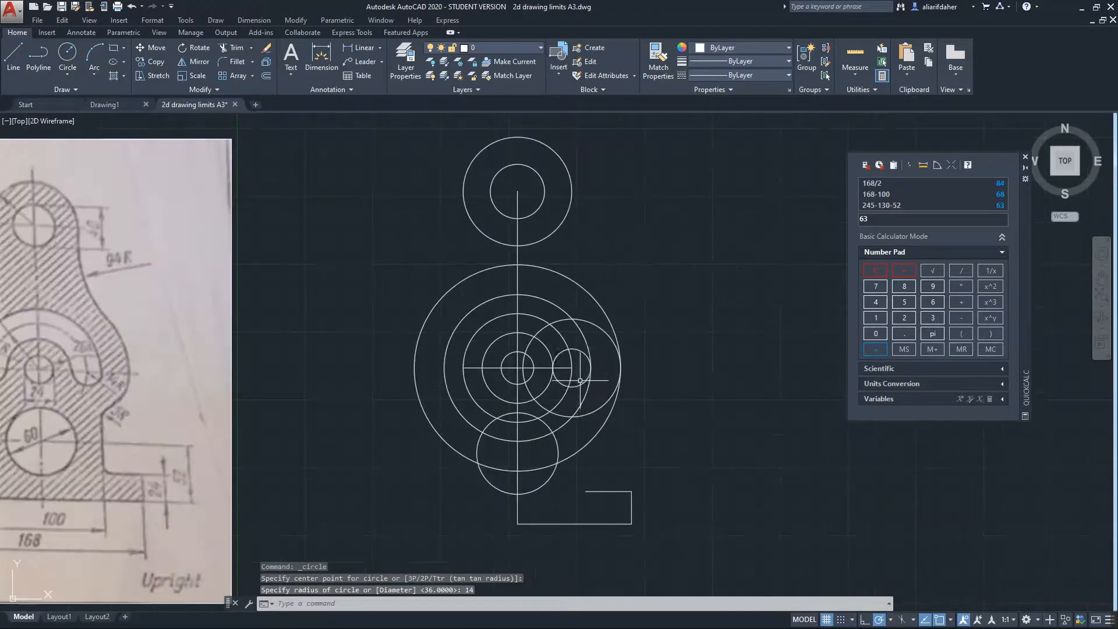
scroll(575, 393, "down", 2)
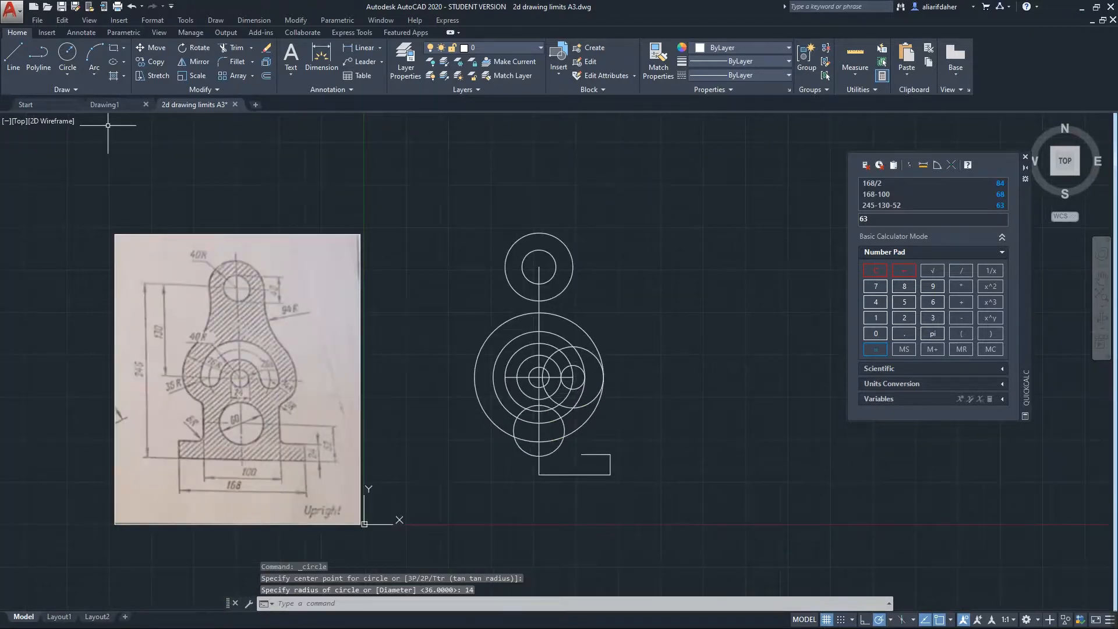
left_click(14, 58)
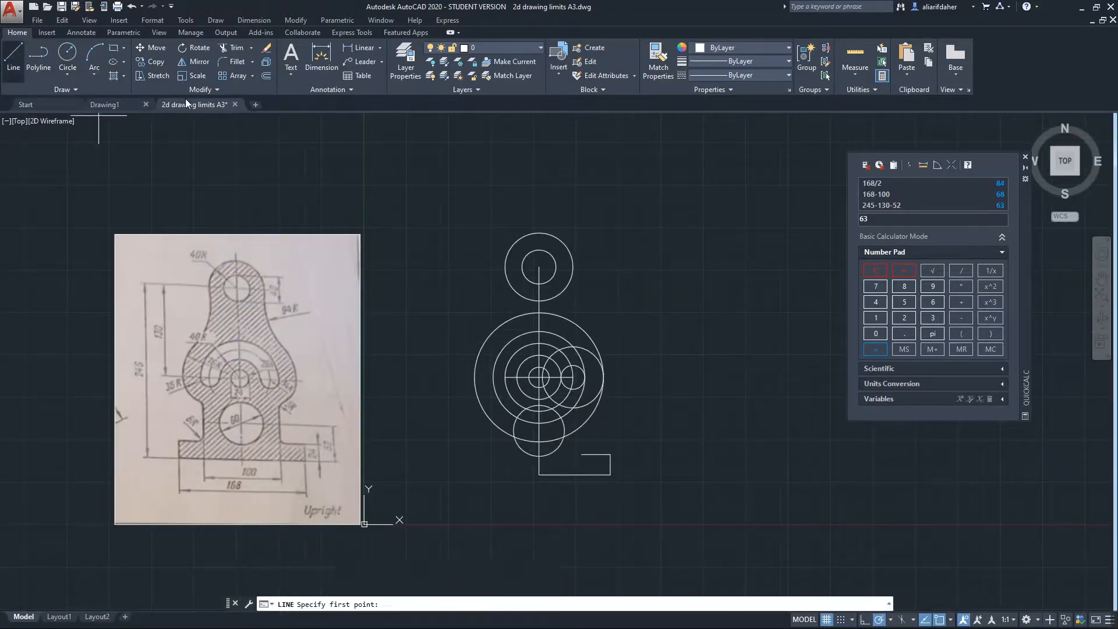
left_click(581, 454)
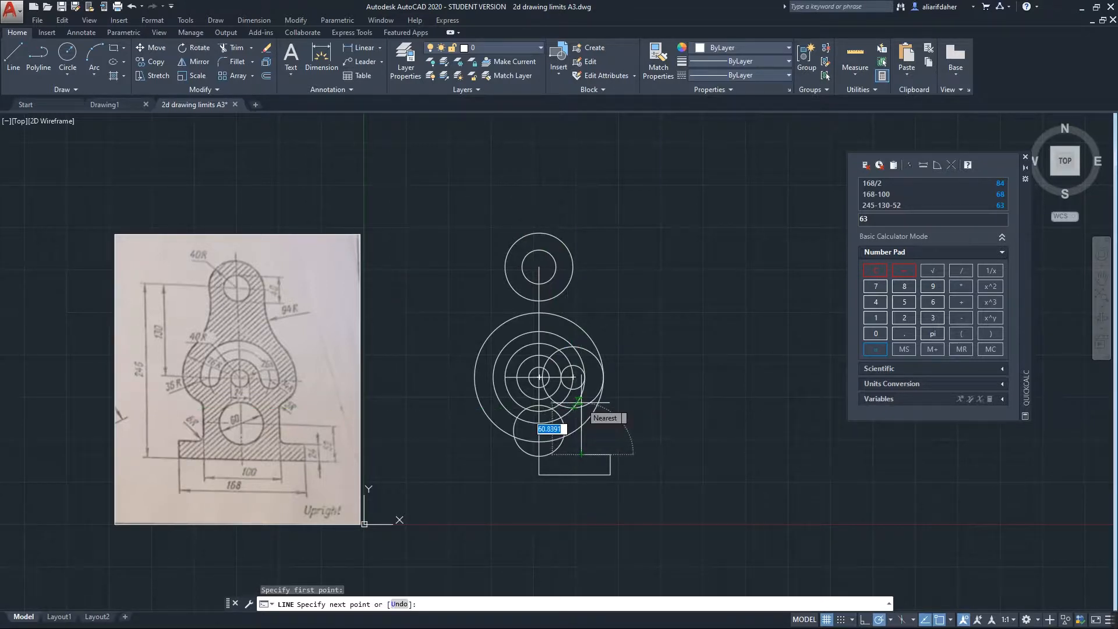
type("61")
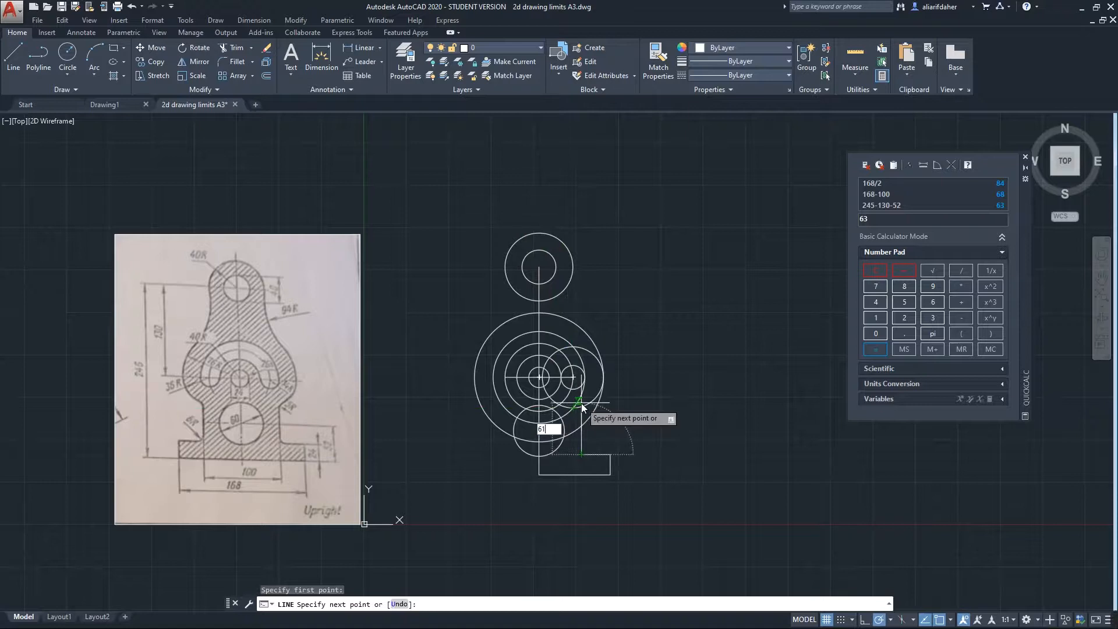
key("Tab")
type("90")
key("Return")
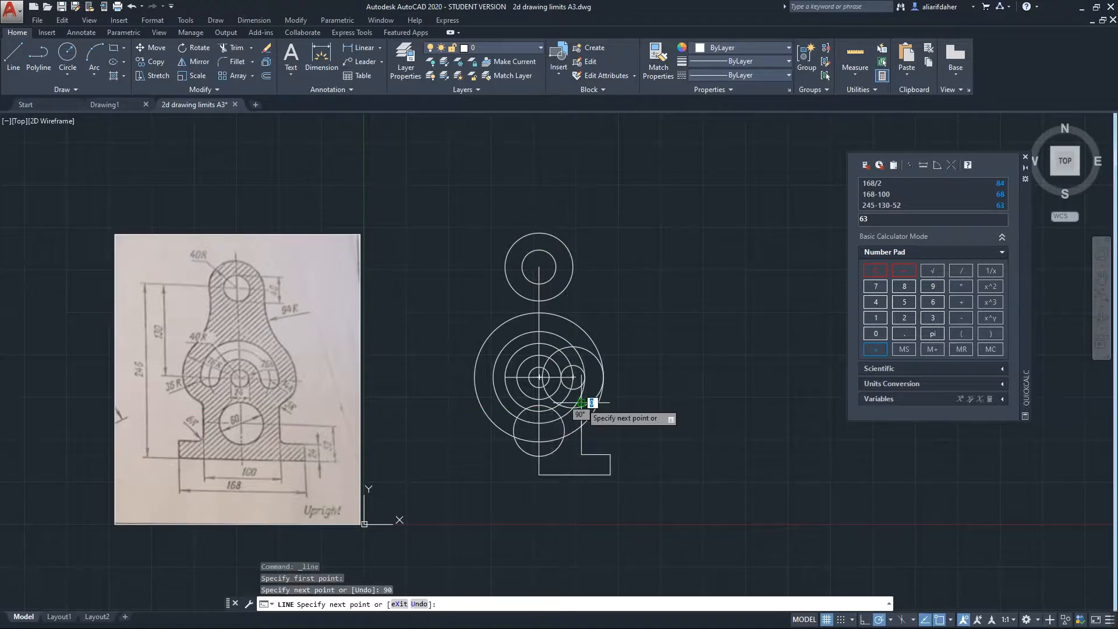
key("Return")
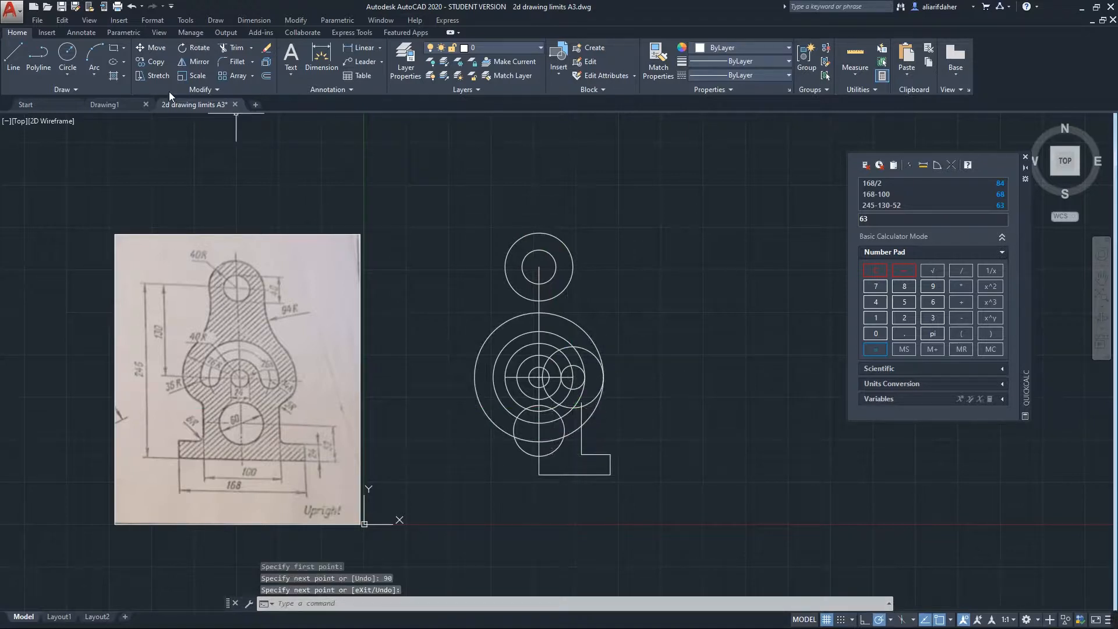
Draw a tangent-tangent-radius circle of radius 94 touching the right sides of the upper radius 40 circle and the radius 76 circle.
left_click(61, 73)
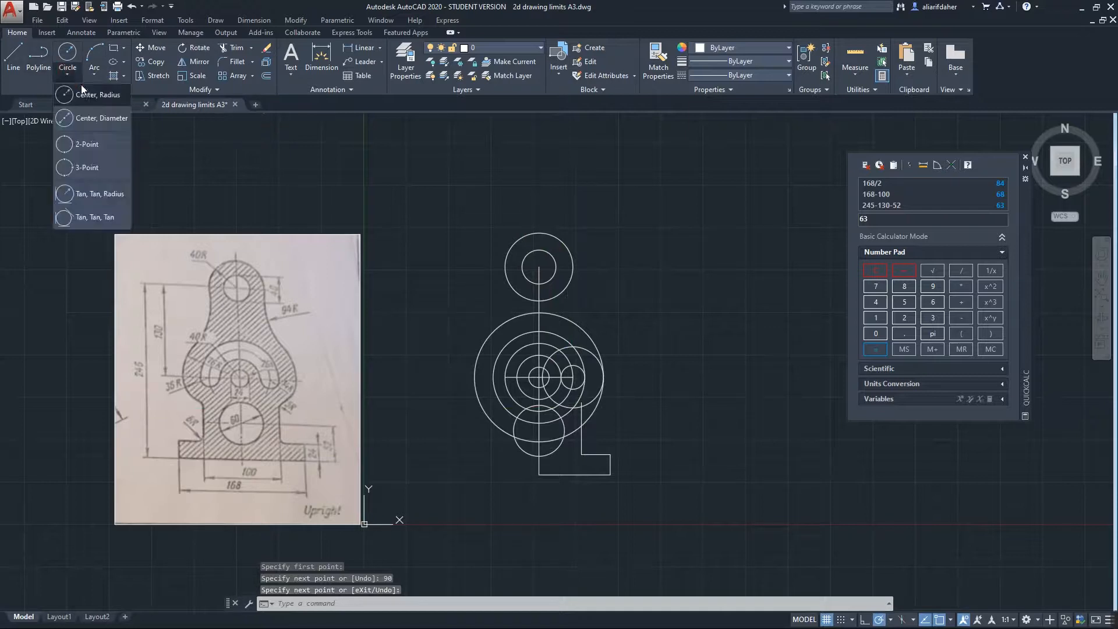
left_click(101, 192)
left_click(573, 281)
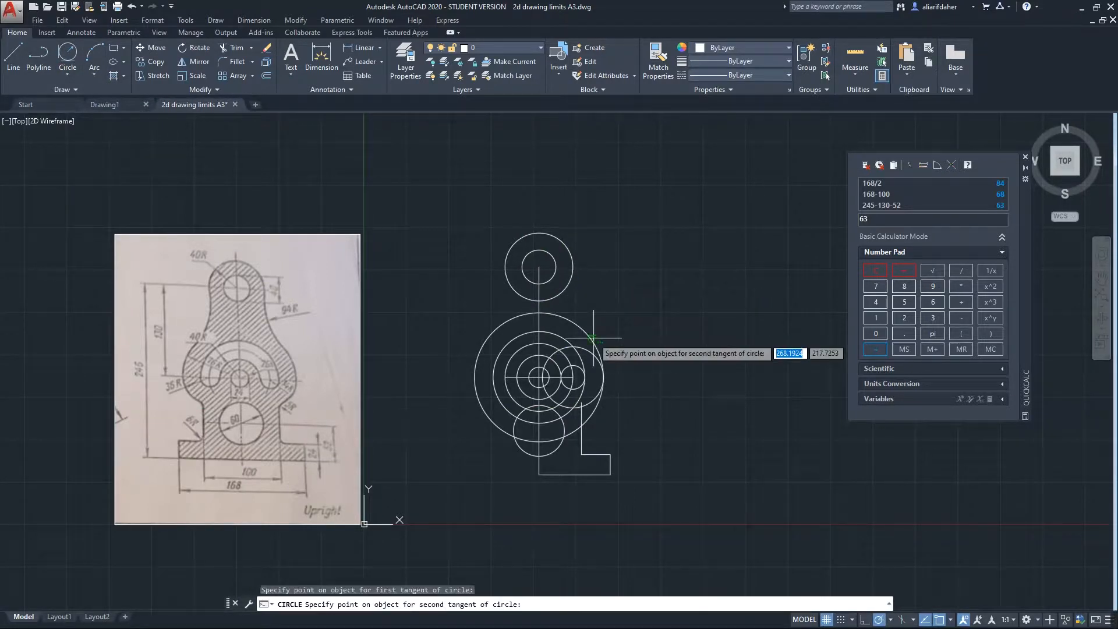
left_click(589, 339)
type("94")
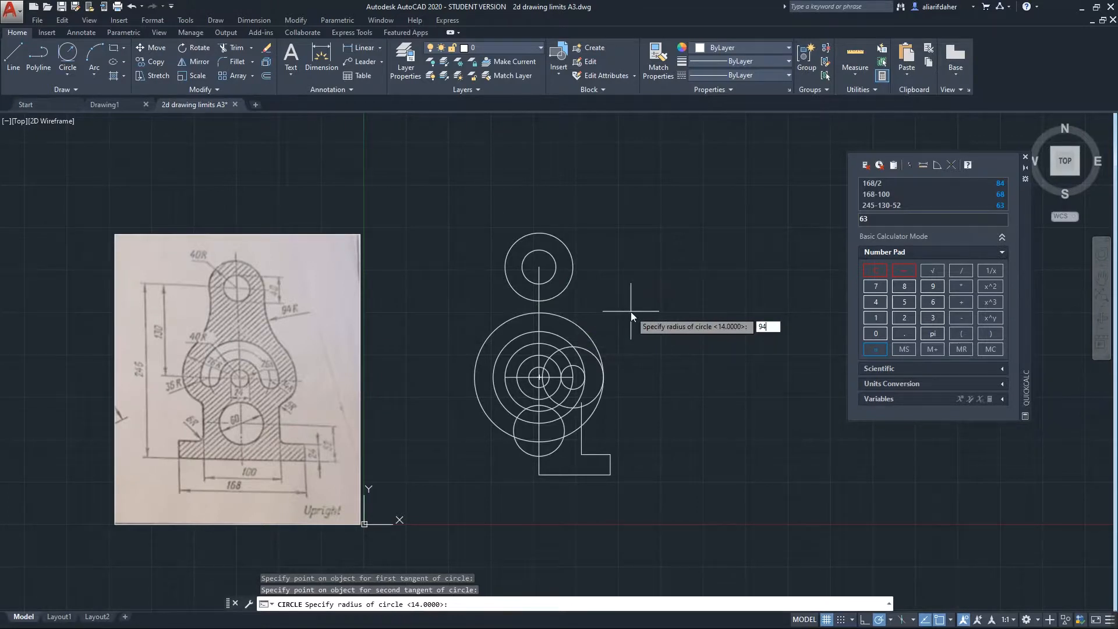
key("Return")
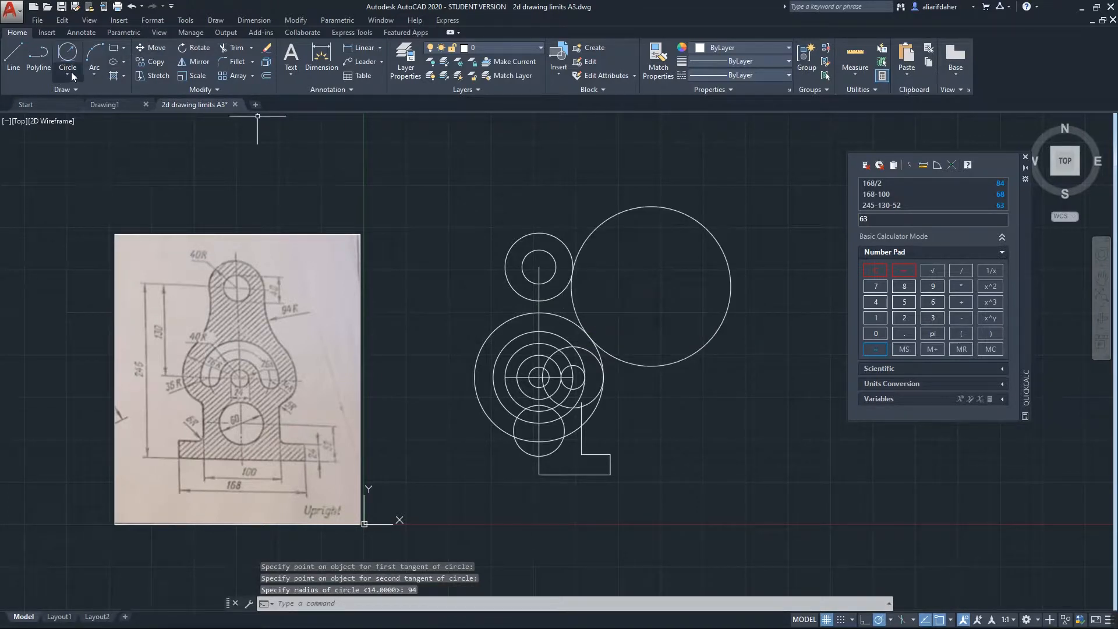
Draw a tangent-tangent-radius circle of radius 5 touching the radius 76 circle and the vertical side line.
left_click(68, 53)
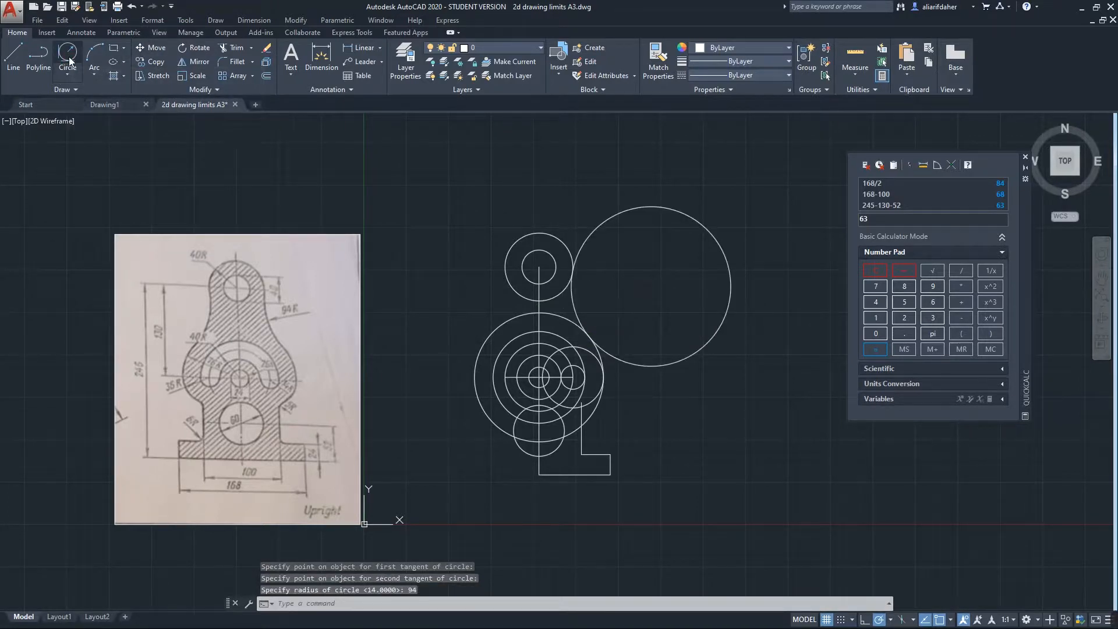
left_click(590, 415)
left_click(581, 442)
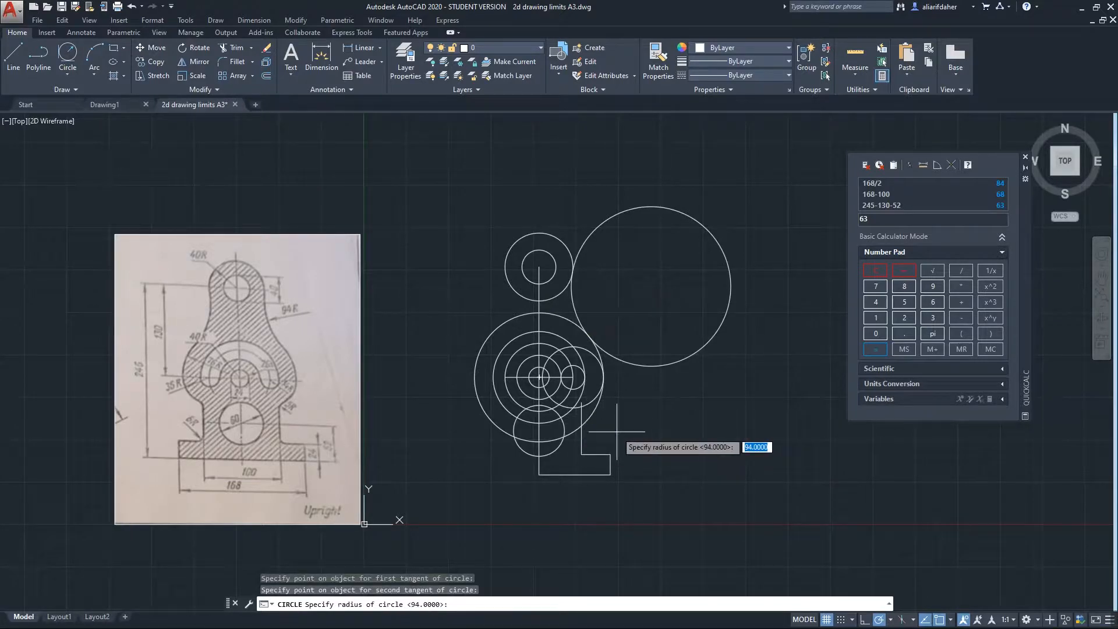
key("Return")
Draw a tangent-tangent-radius circle of radius 6 touching the vertical side line and the base's upper edge.
left_click(68, 54)
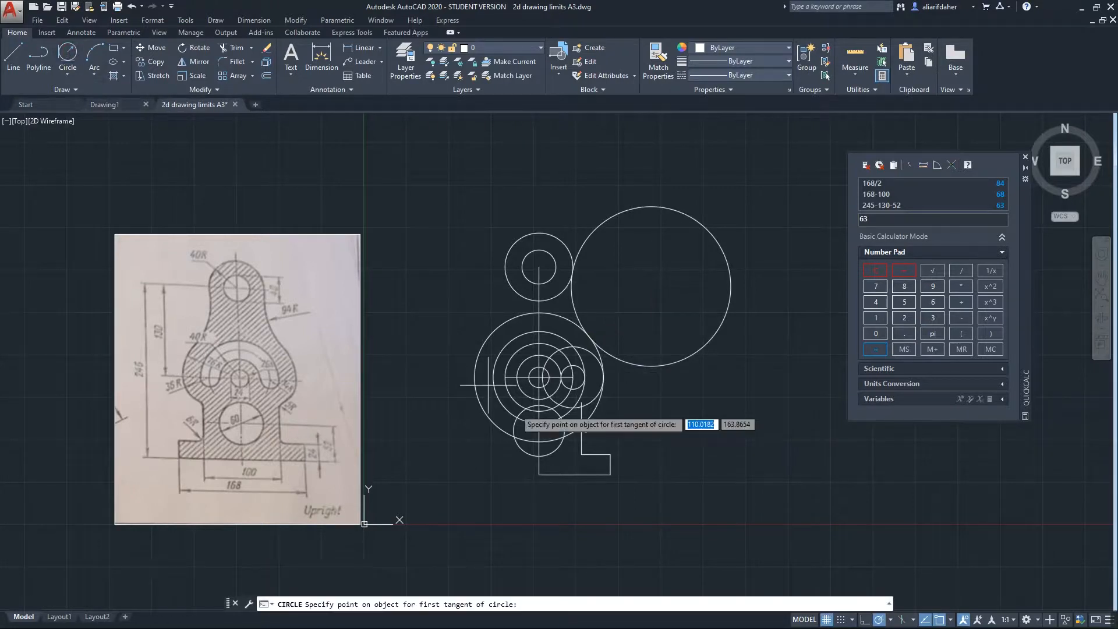
left_click(588, 453)
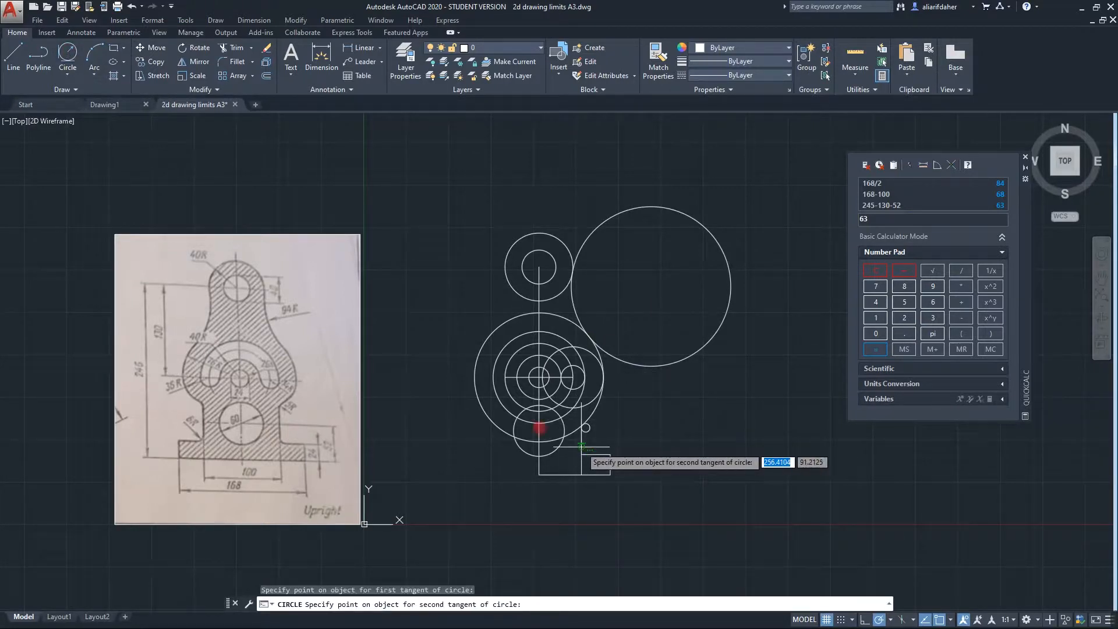
left_click(536, 425)
type("6")
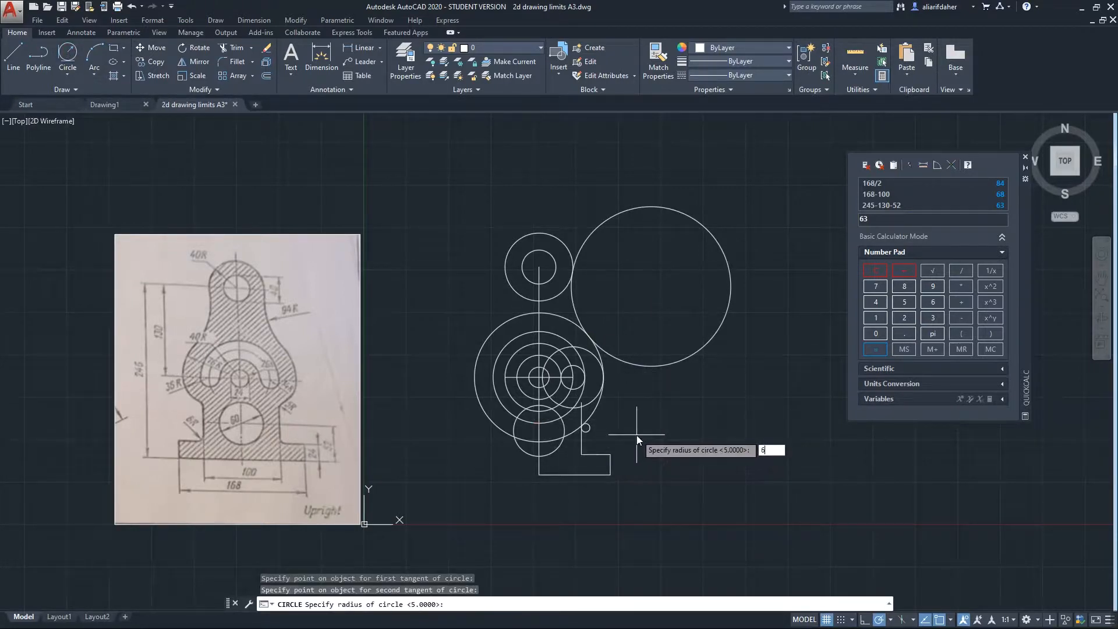
key("Return")
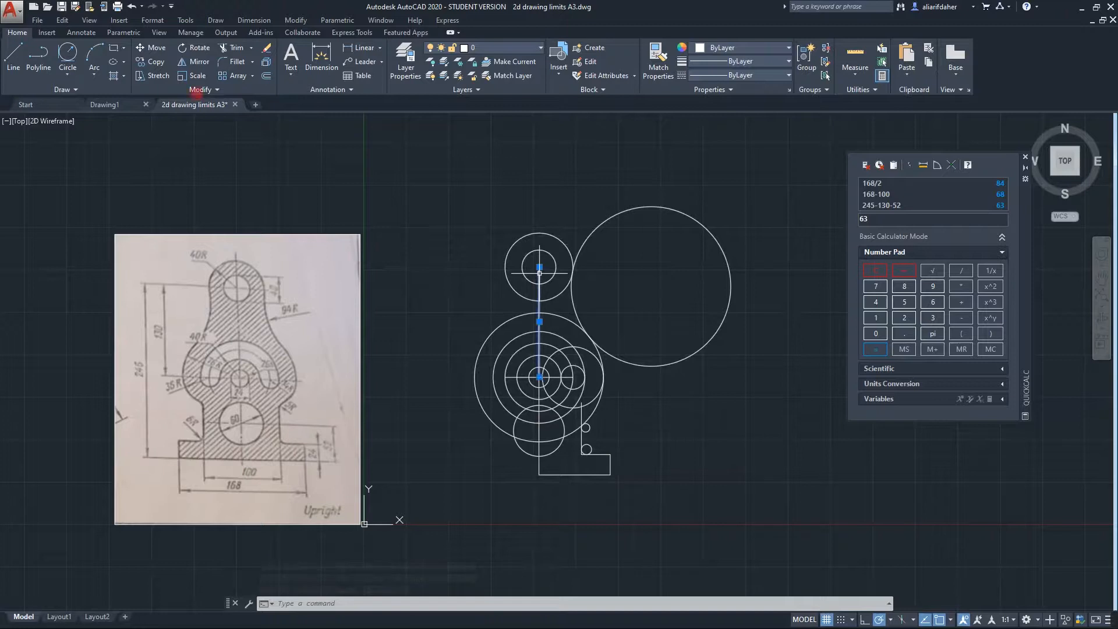
Replace the three vertical centre line segments with a vertical construction line through the centre of the concentric circles.
left_click(541, 401)
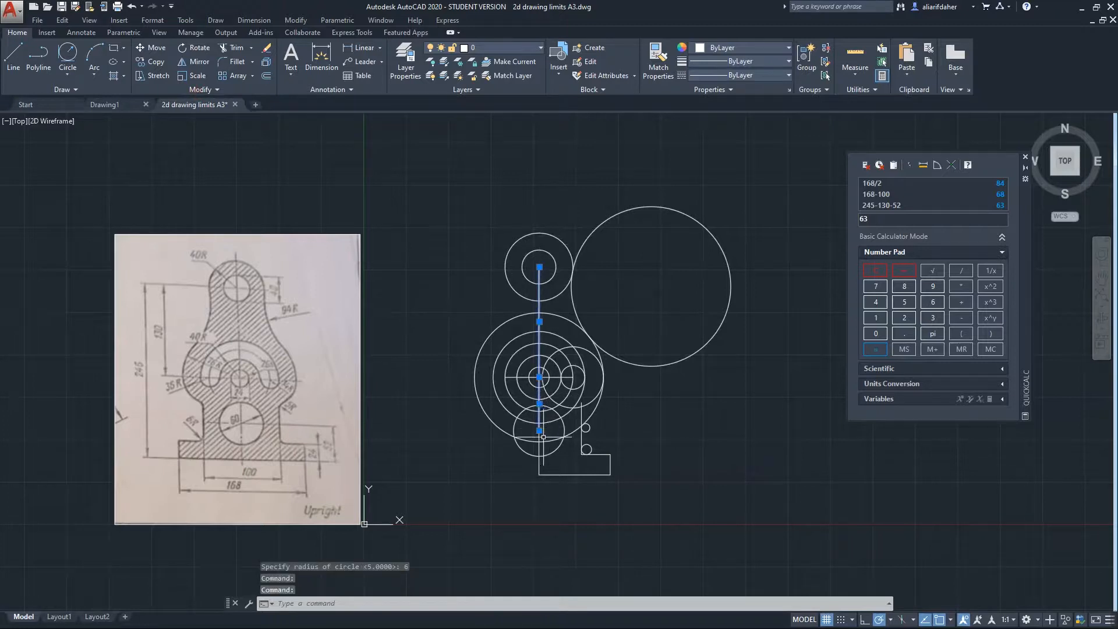
left_click(540, 463)
key("Delete")
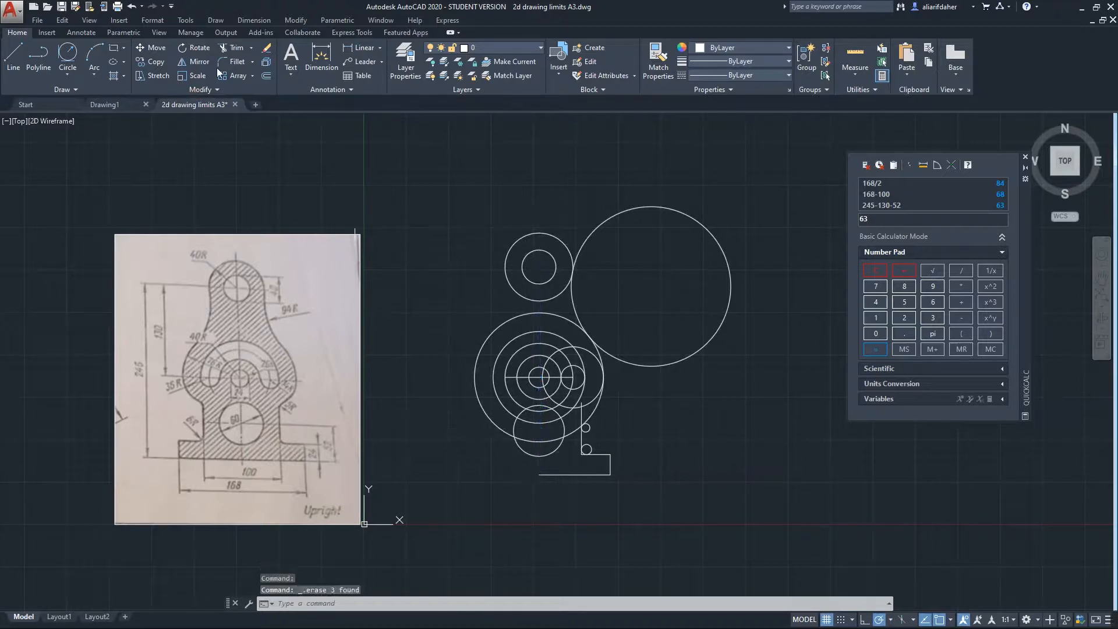
left_click(67, 90)
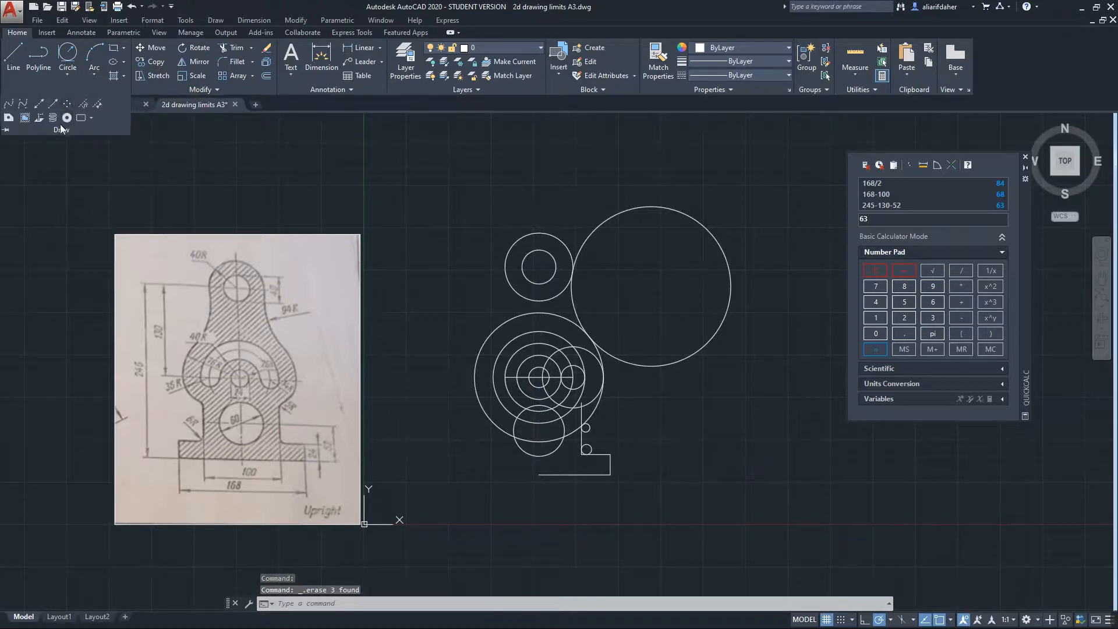
left_click(37, 106)
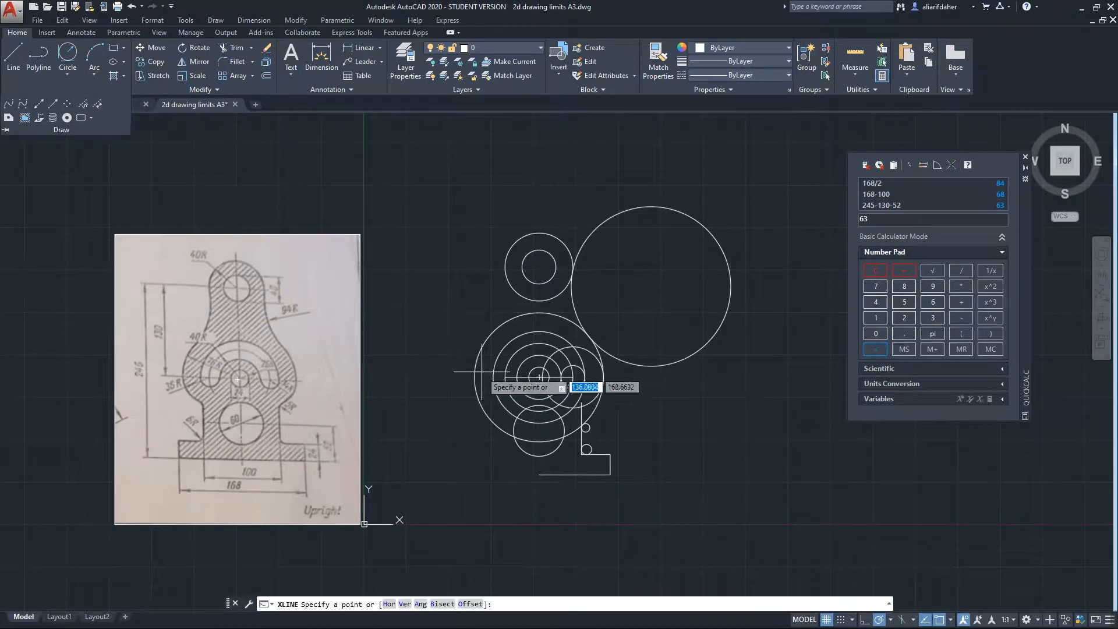
left_click(539, 378)
left_click(539, 480)
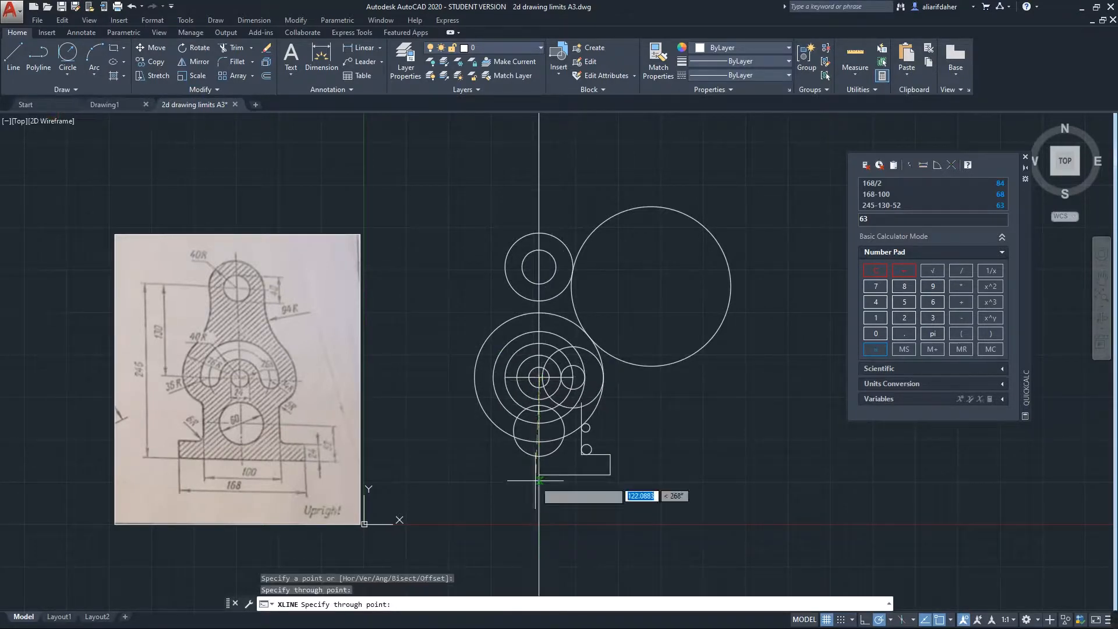
key("Escape")
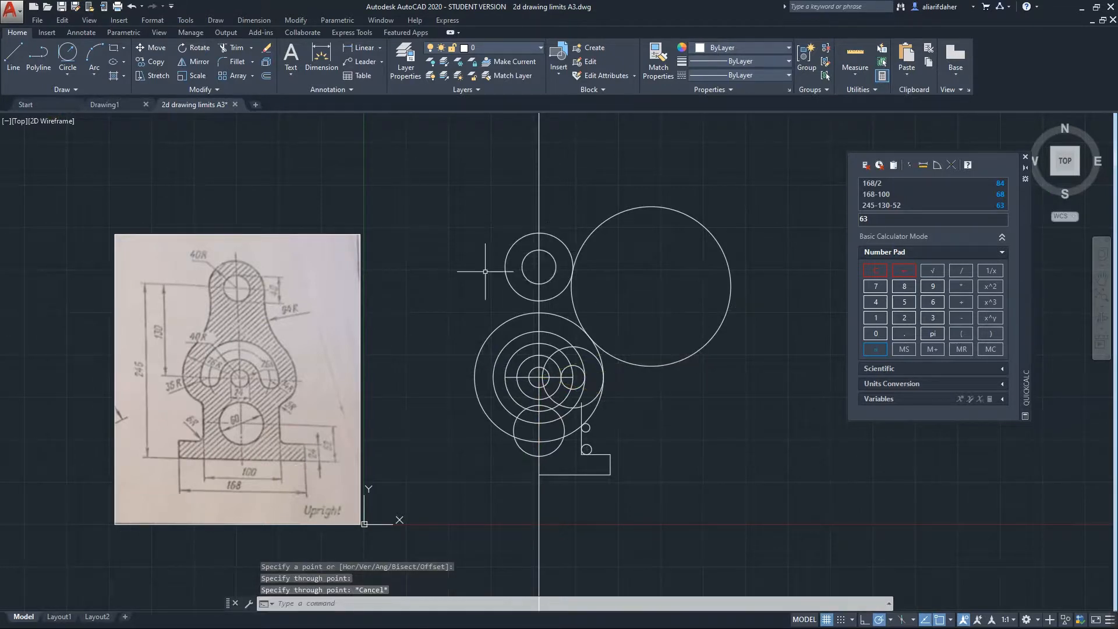
Trim away the circle halves lying left of the vertical construction line.
left_click(230, 47)
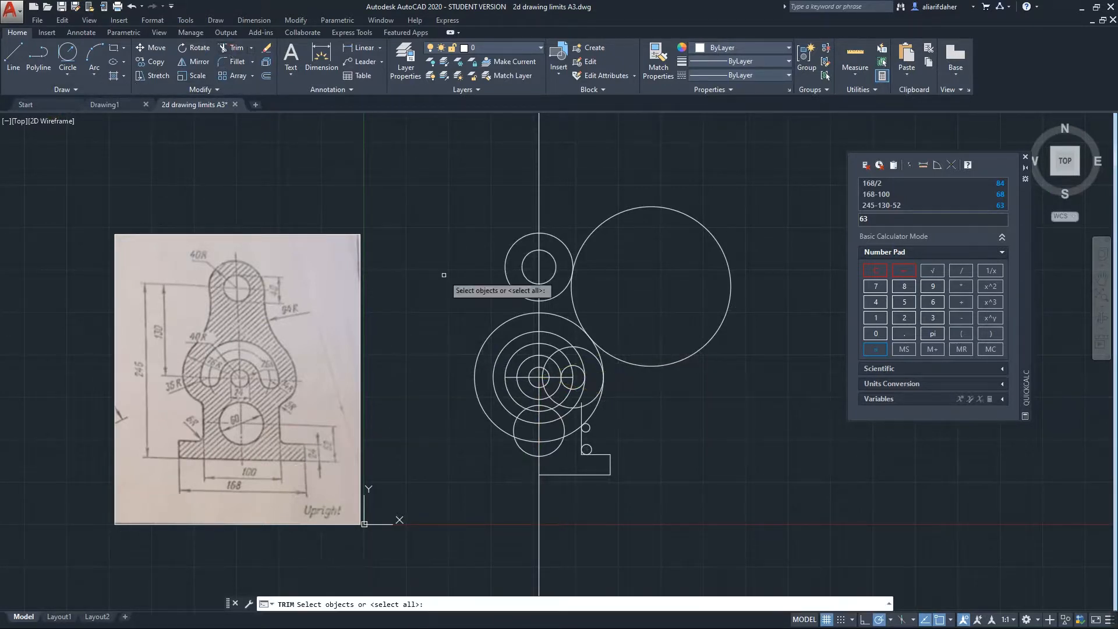
key("Return")
left_click(451, 197)
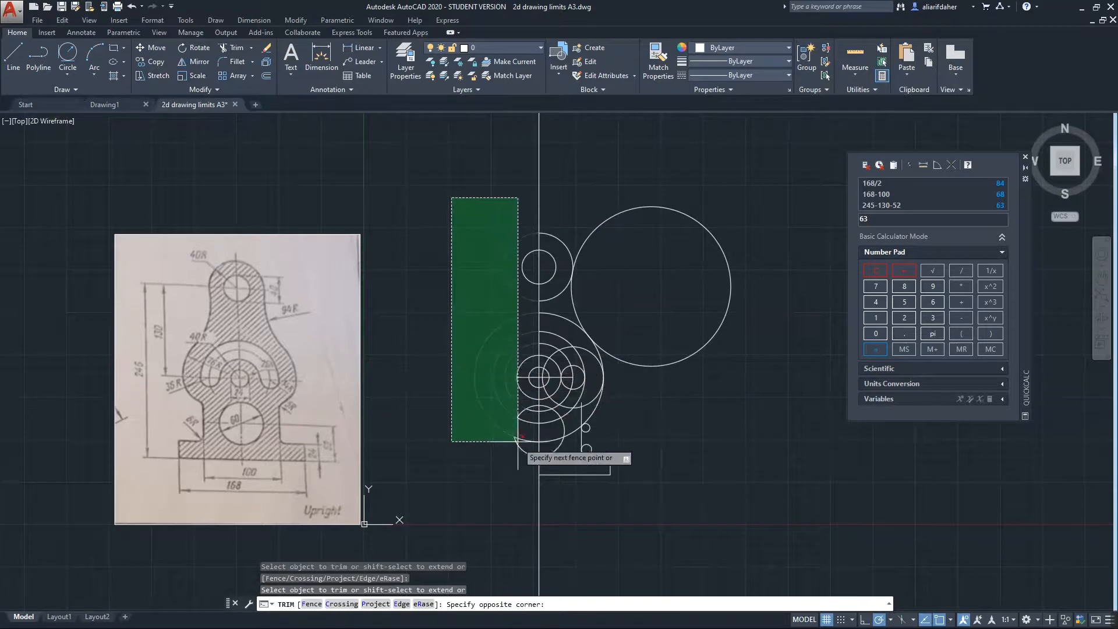
left_click(535, 483)
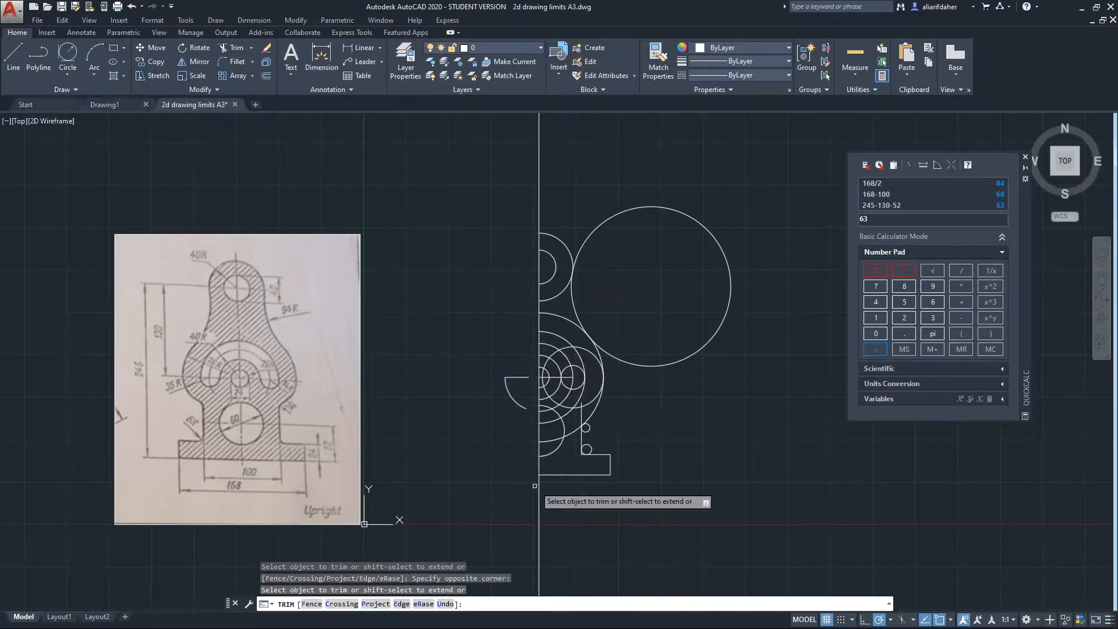
key("Return")
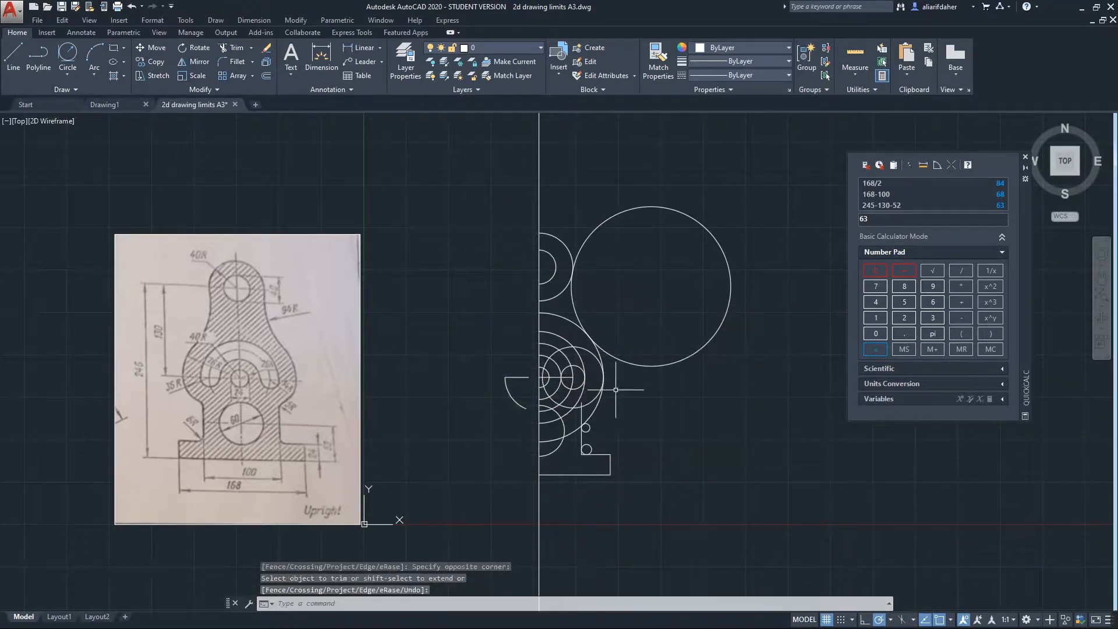
Replace the upper small circle on the side line with a radius 5 circle tangent to the radius 36 circle and that line.
left_click(585, 430)
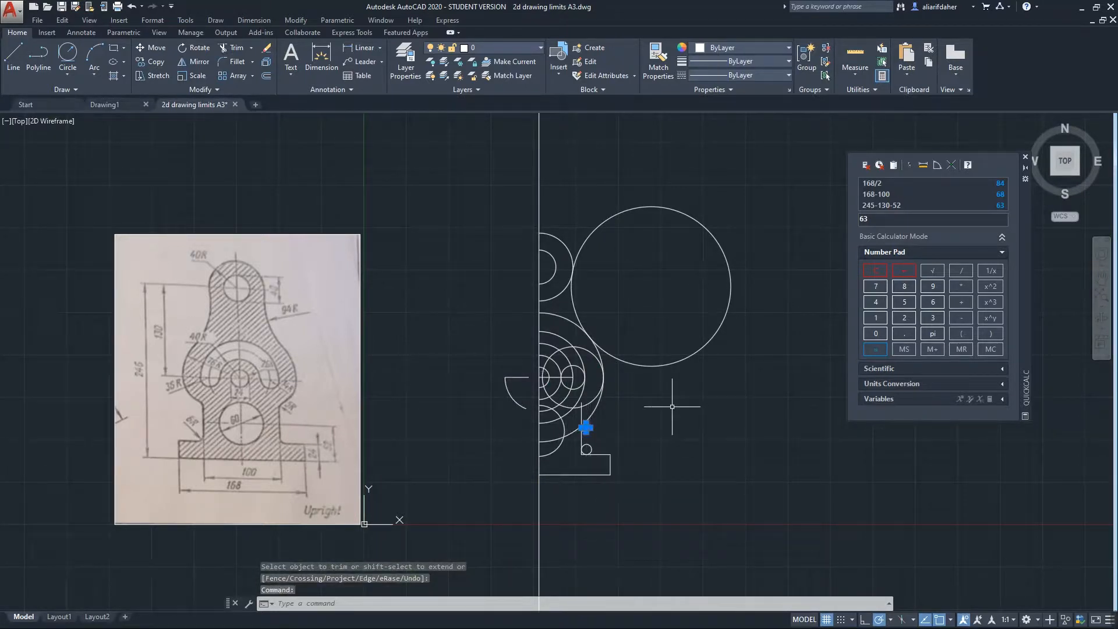
key("Delete")
scroll(578, 418, "up", 2)
scroll(577, 414, "down", 2)
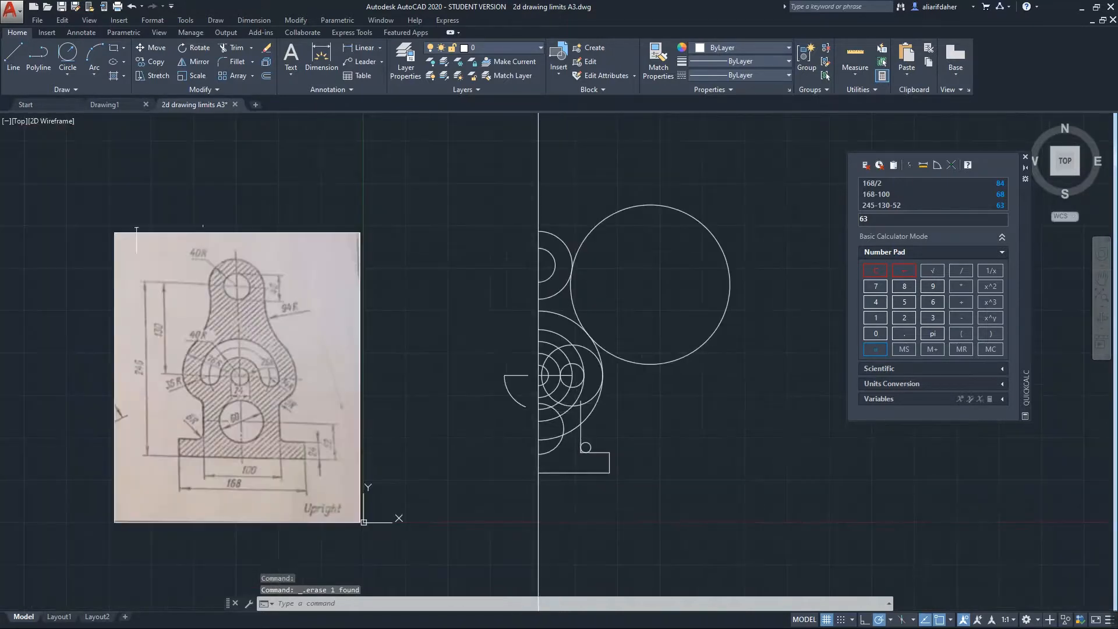
left_click(67, 74)
left_click(87, 195)
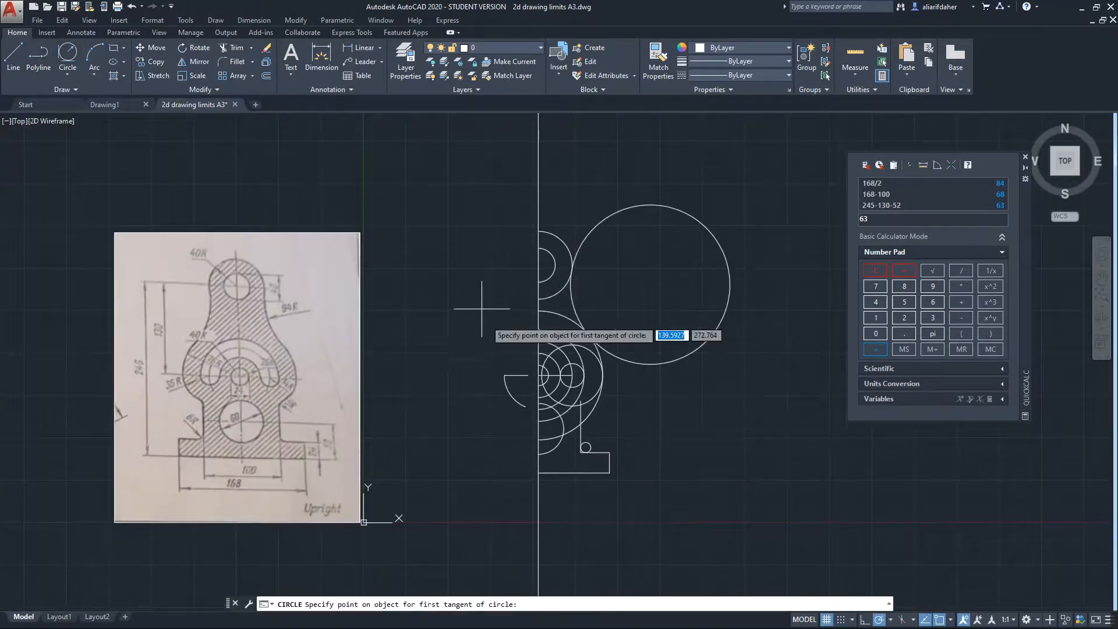
left_click(592, 406)
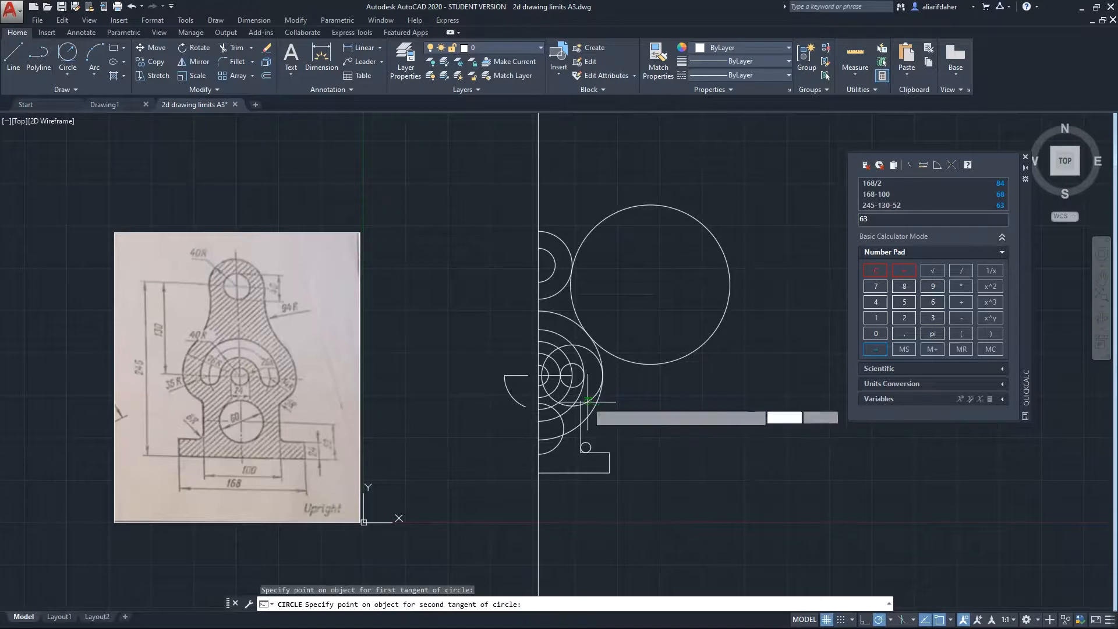
left_click(581, 410)
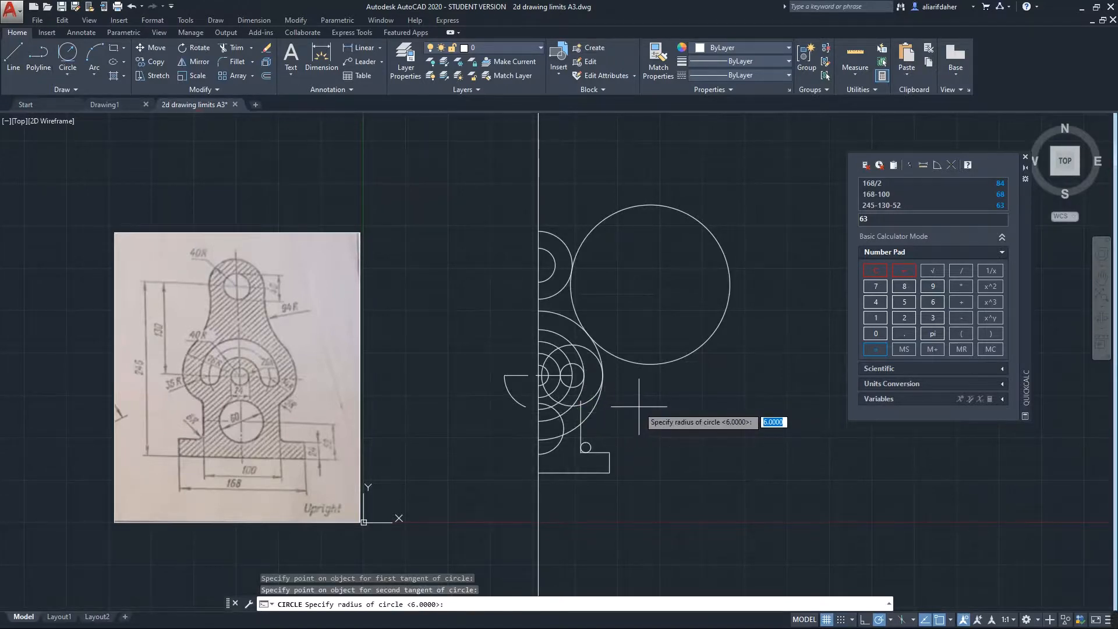
key("Return")
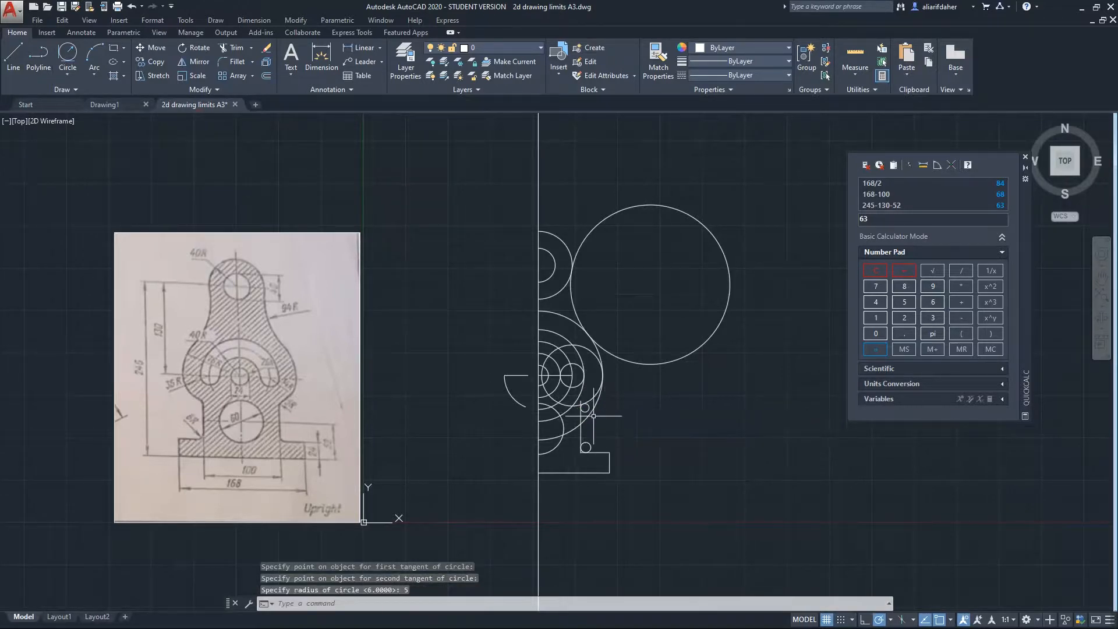
left_click(244, 50)
left_click(727, 177)
left_click(654, 387)
key("Escape")
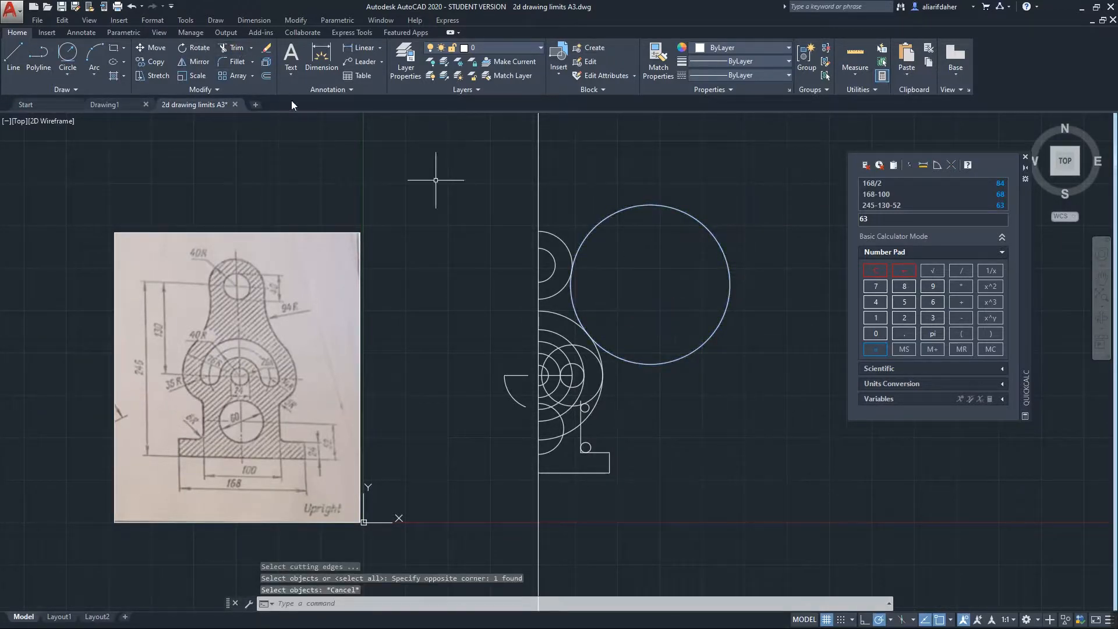
Trim the radius 94 circle to its connecting arc and remove the radius 40 and radius 76 arcs inside the outline.
left_click(235, 51)
key("Return")
left_click(678, 150)
left_click(668, 411)
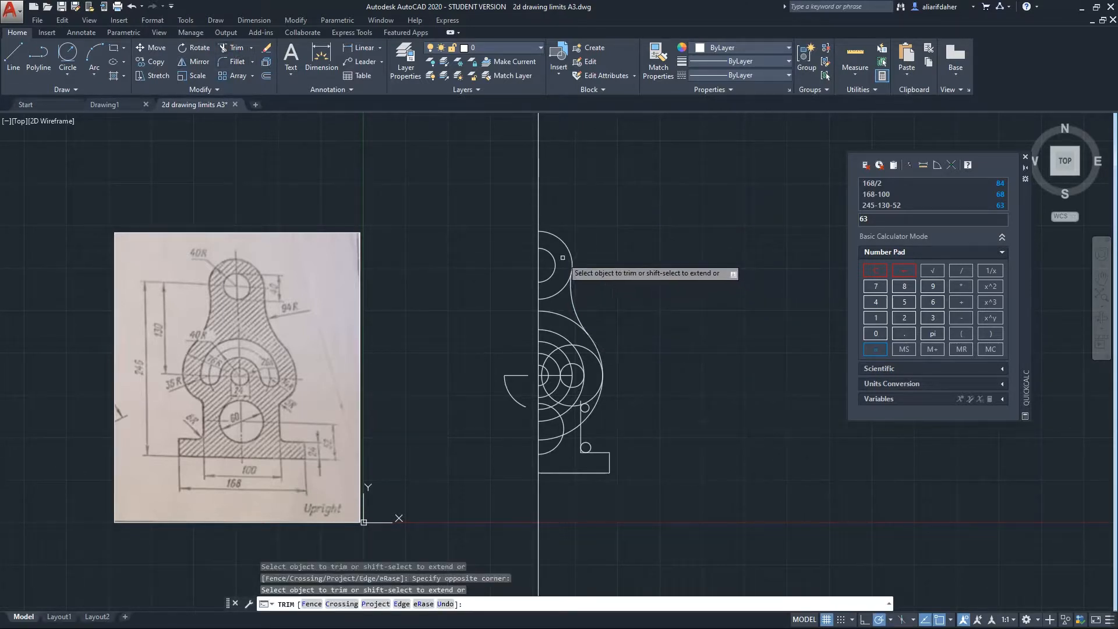
left_click(554, 294)
left_click(558, 298)
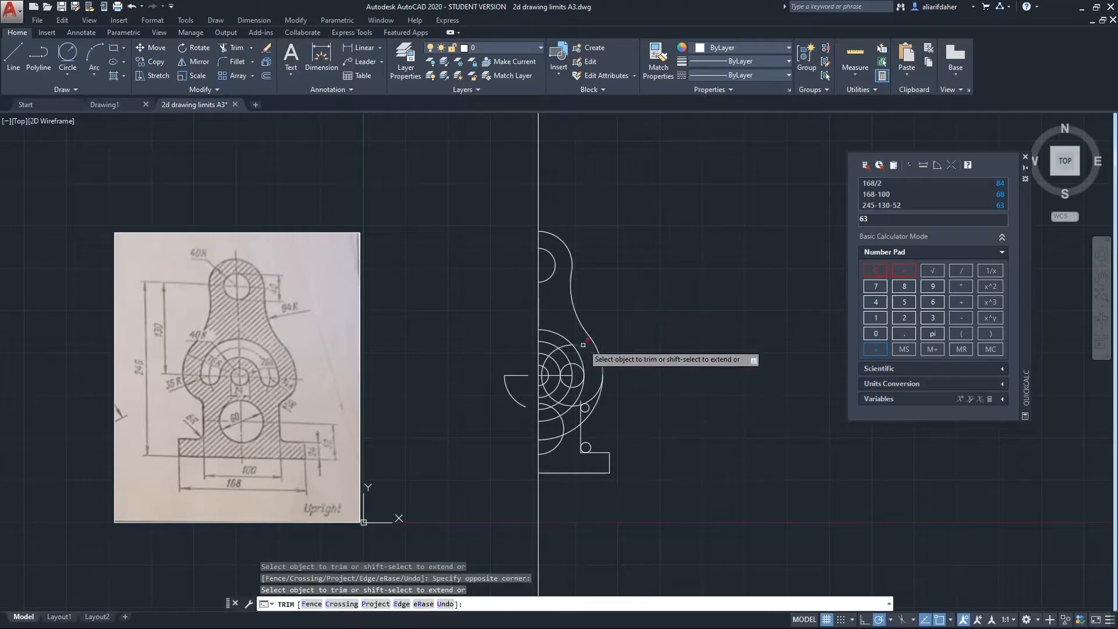
left_click(588, 436)
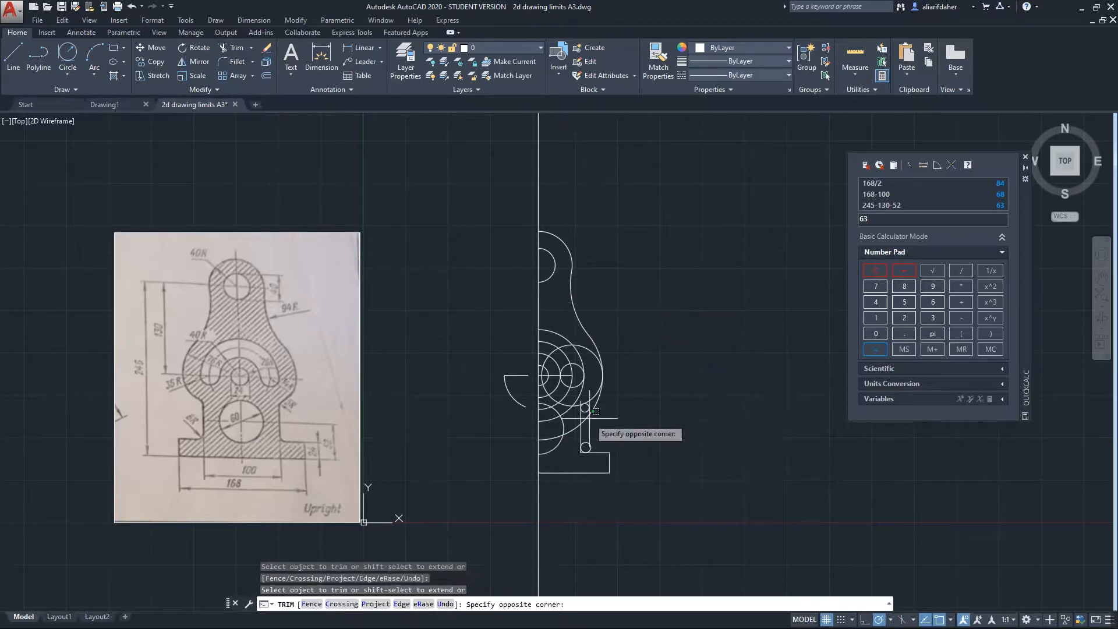
key("Escape")
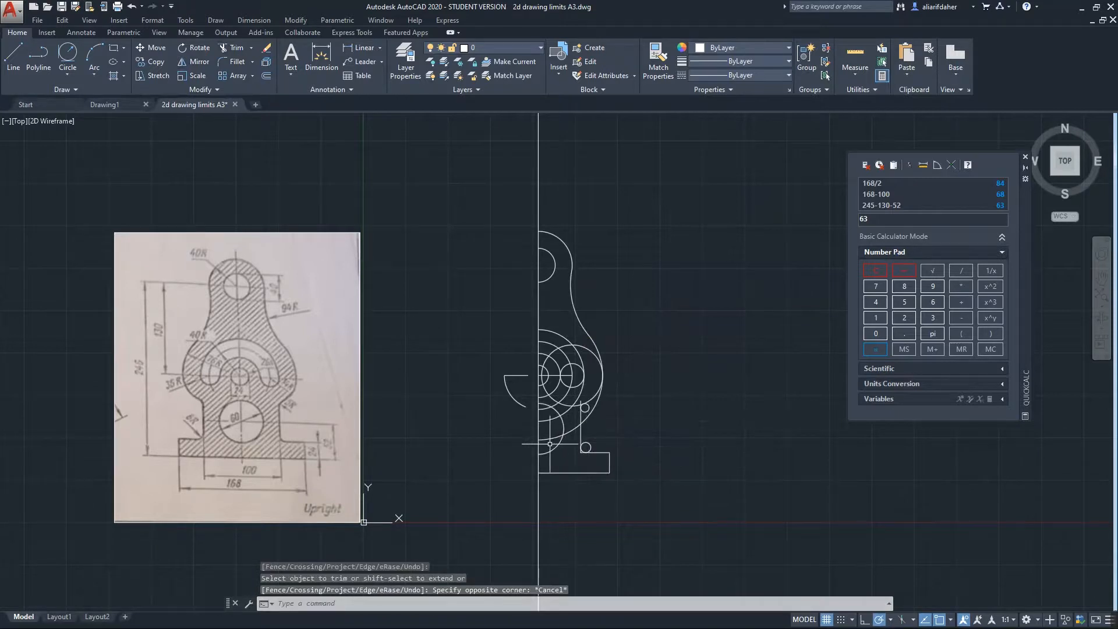
left_click(550, 443)
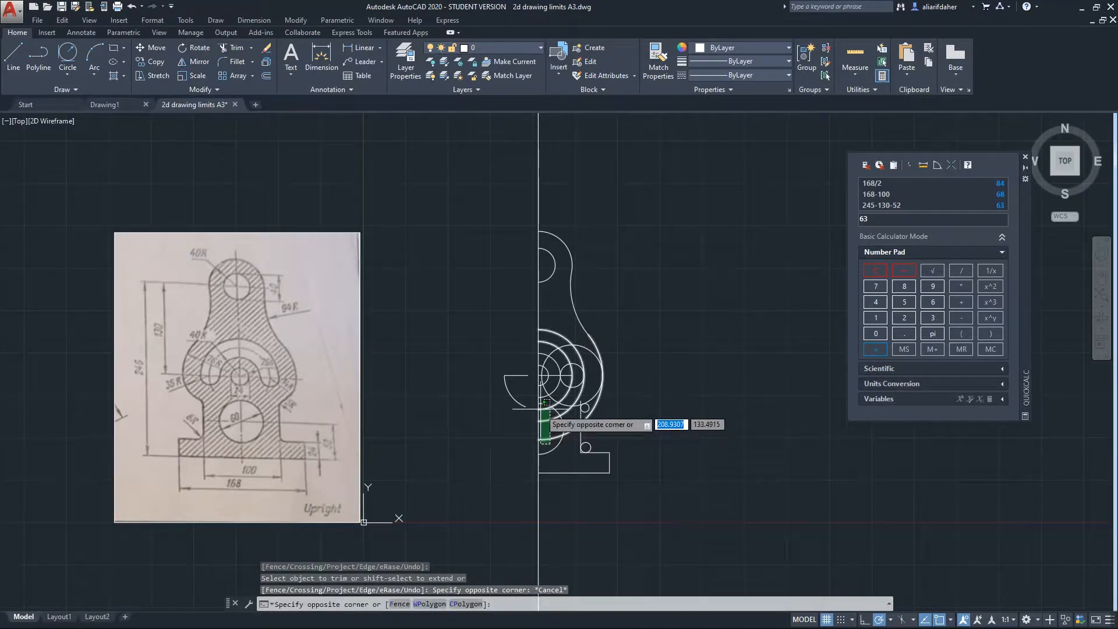
key("Escape")
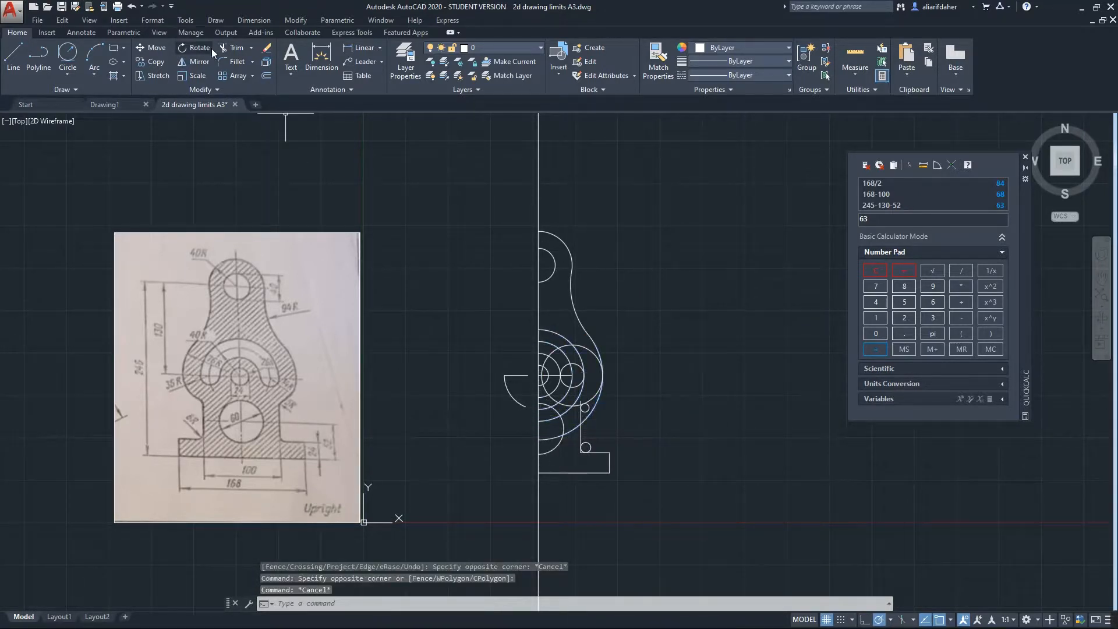
Trim the lower arcs of the two largest concentric circles across the bottom hole and out to the side line.
left_click(226, 50)
key("Return")
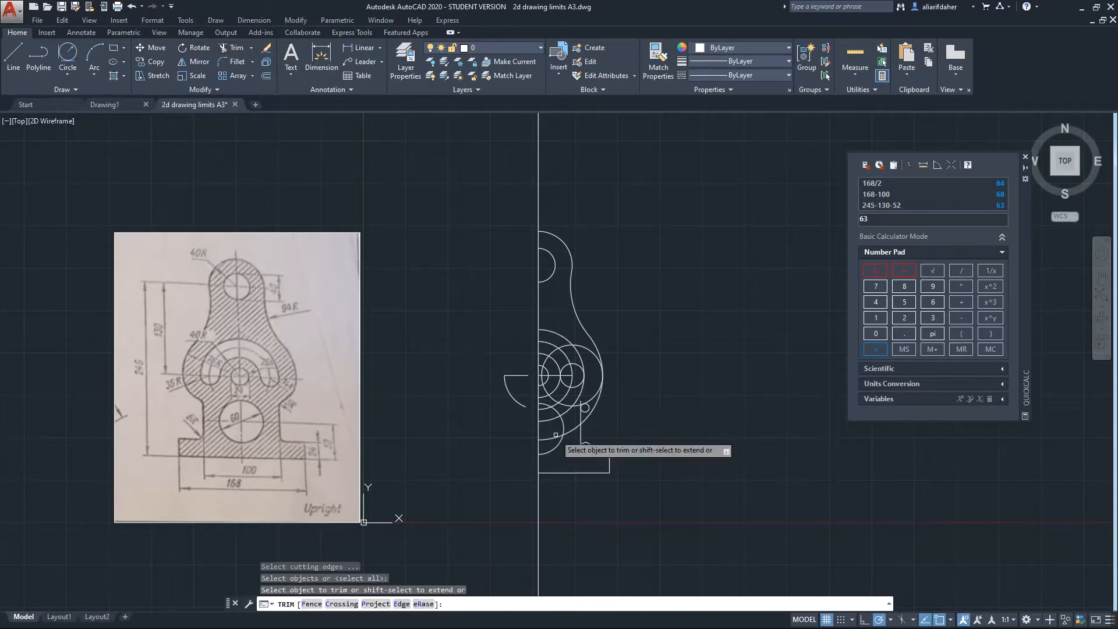
mouse_move(547, 449)
left_mouse_down()
mouse_move(548, 402)
mouse_move(581, 428)
mouse_move(575, 420)
left_mouse_up()
scroll(582, 421, "up", 2)
middle_click_drag(582, 421, 701, 425)
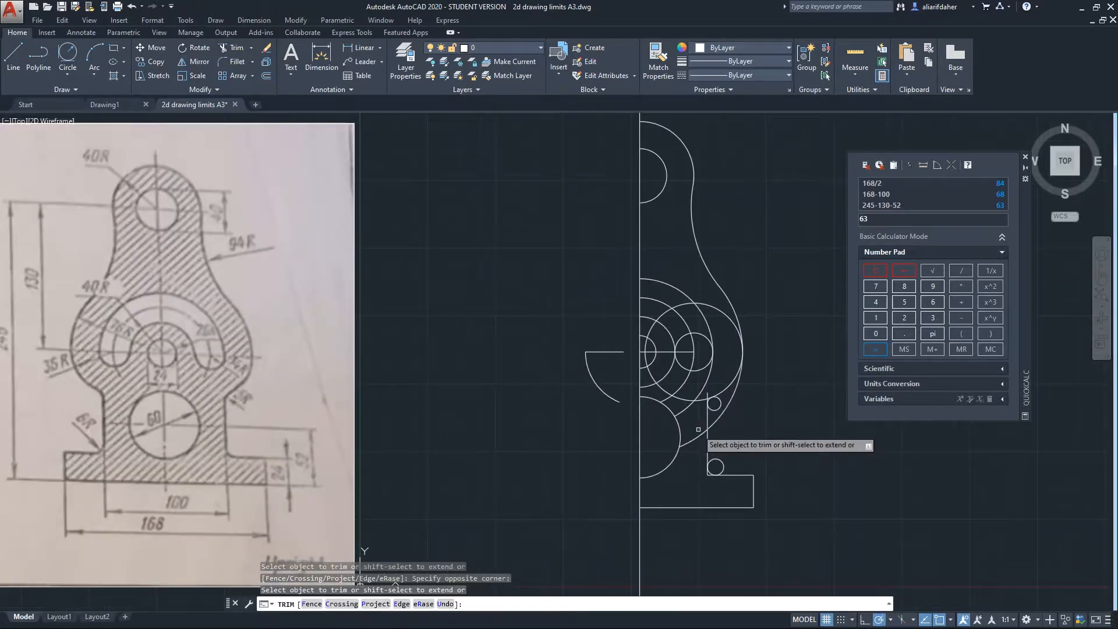
mouse_move(690, 450)
left_mouse_down()
mouse_move(692, 403)
mouse_move(681, 405)
left_mouse_up()
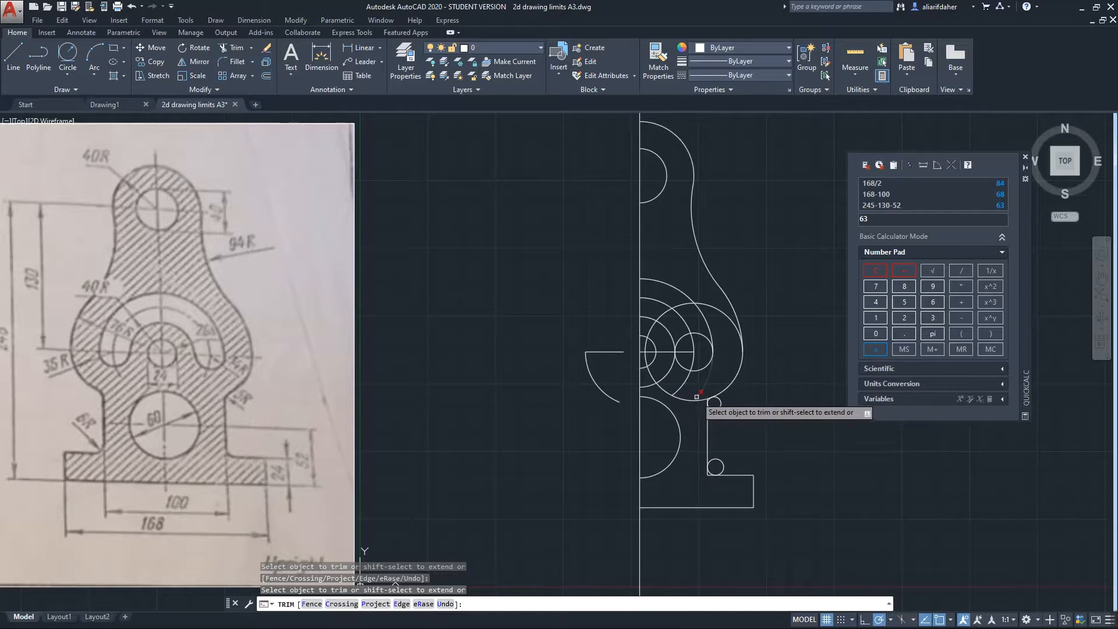
Trim the concentric circles' lower arcs around the centre hole and the radius 36 circle's arcs inside the outline.
left_click(695, 414)
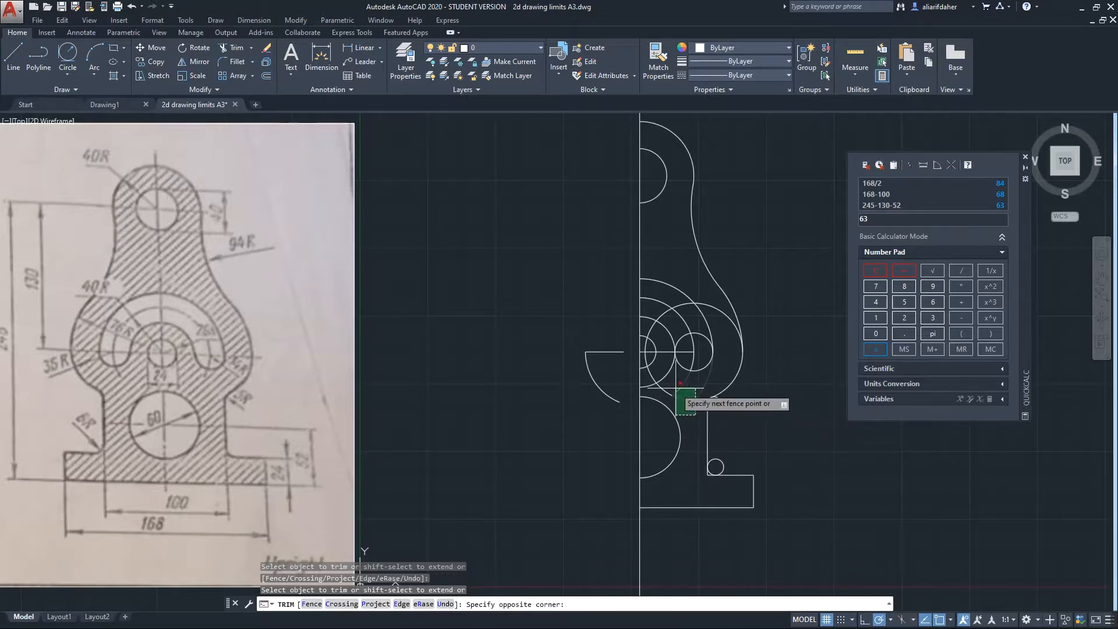
left_click(676, 385)
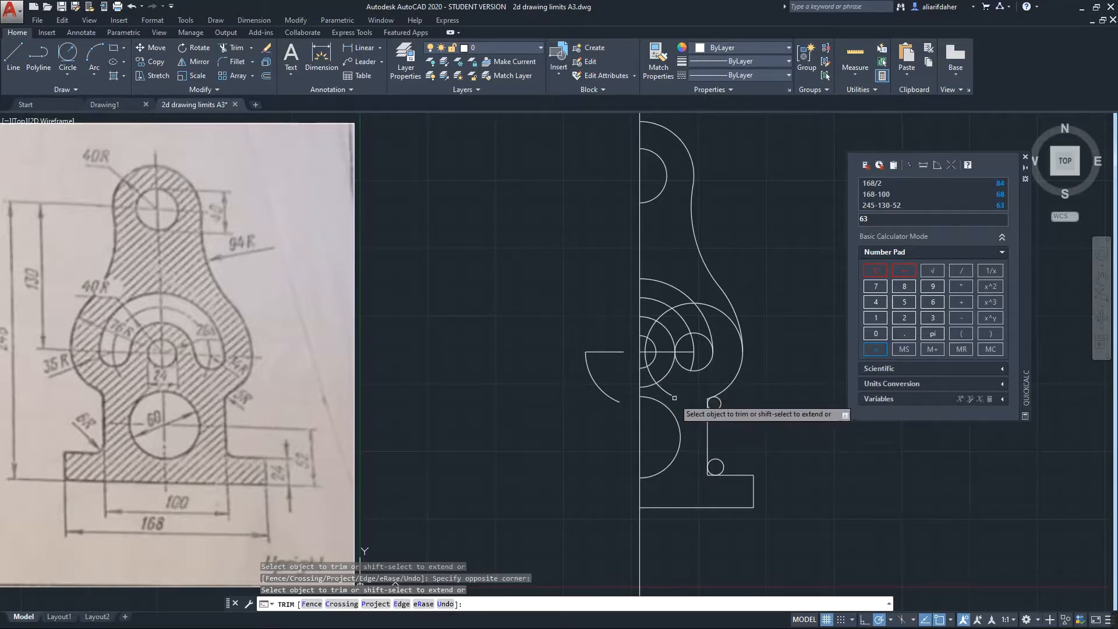
left_click(670, 382)
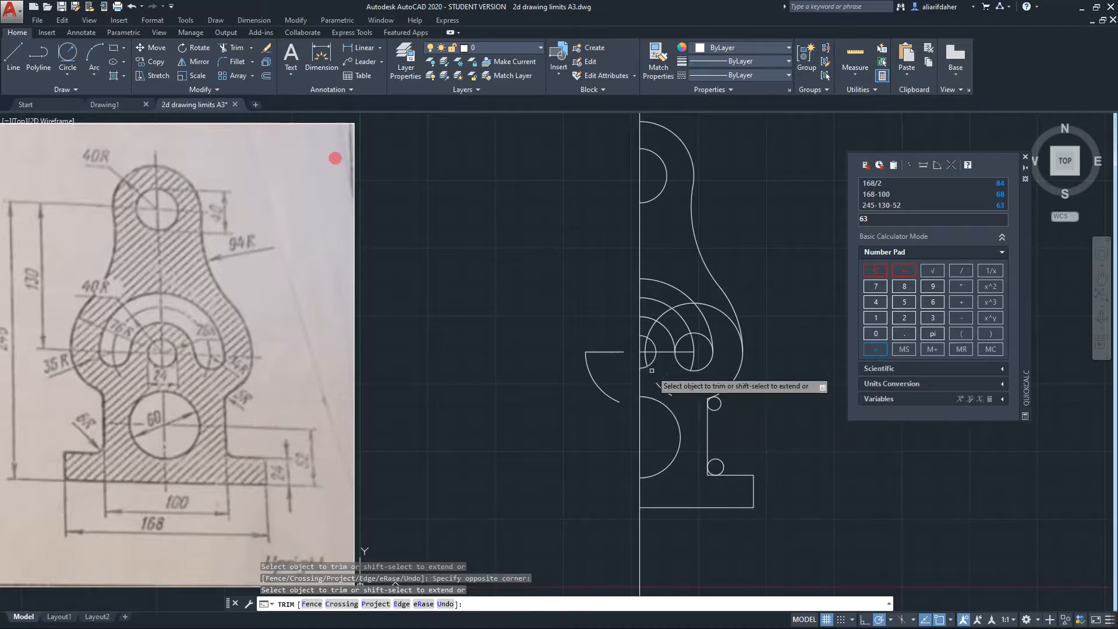
left_click(649, 365)
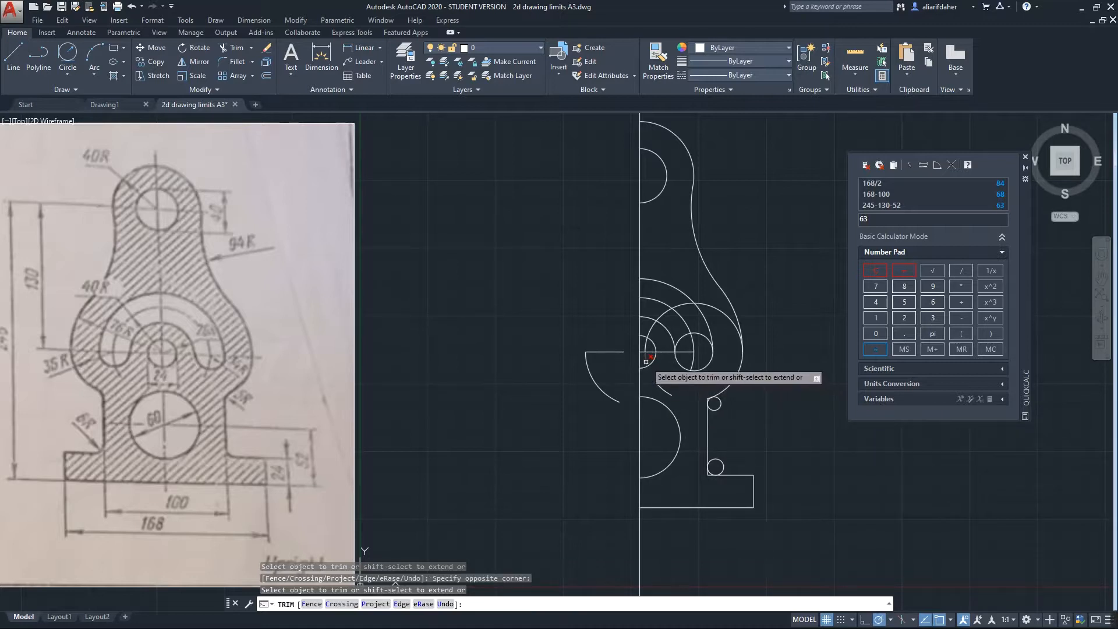
left_click(646, 359)
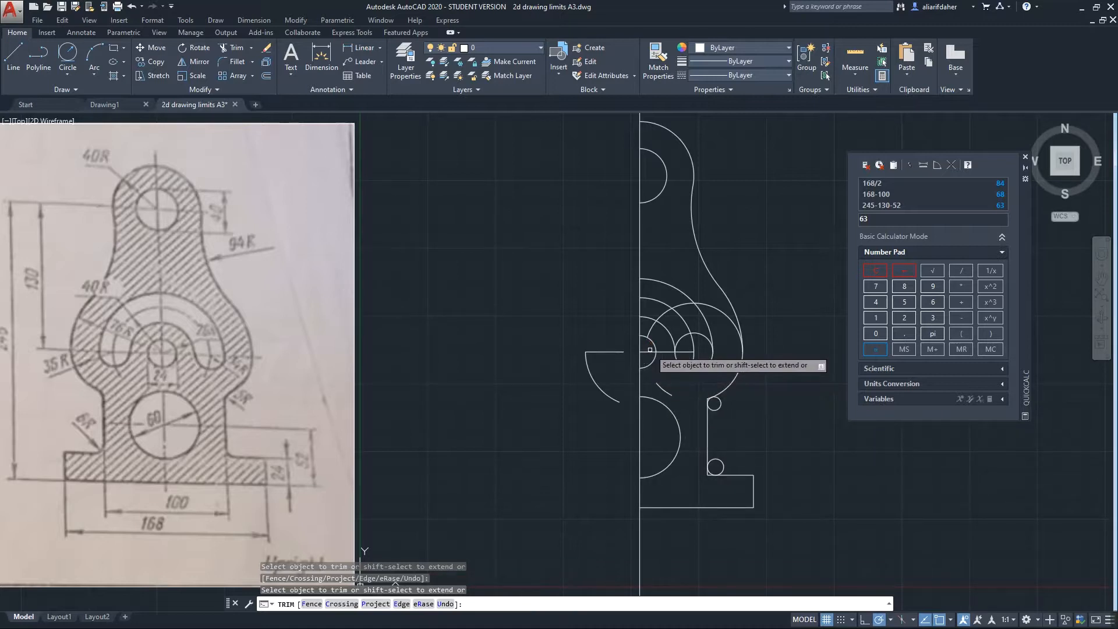
left_click(647, 351)
left_click(653, 322)
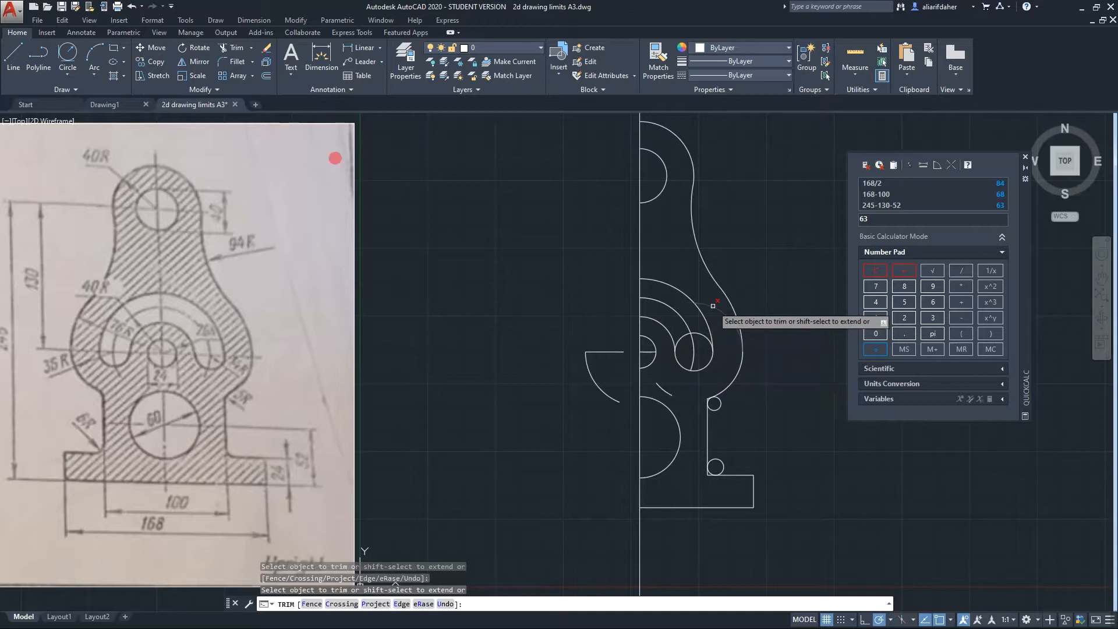
Trim the upper half of the slot's end circle so the curved slot is one open channel.
left_click(689, 331)
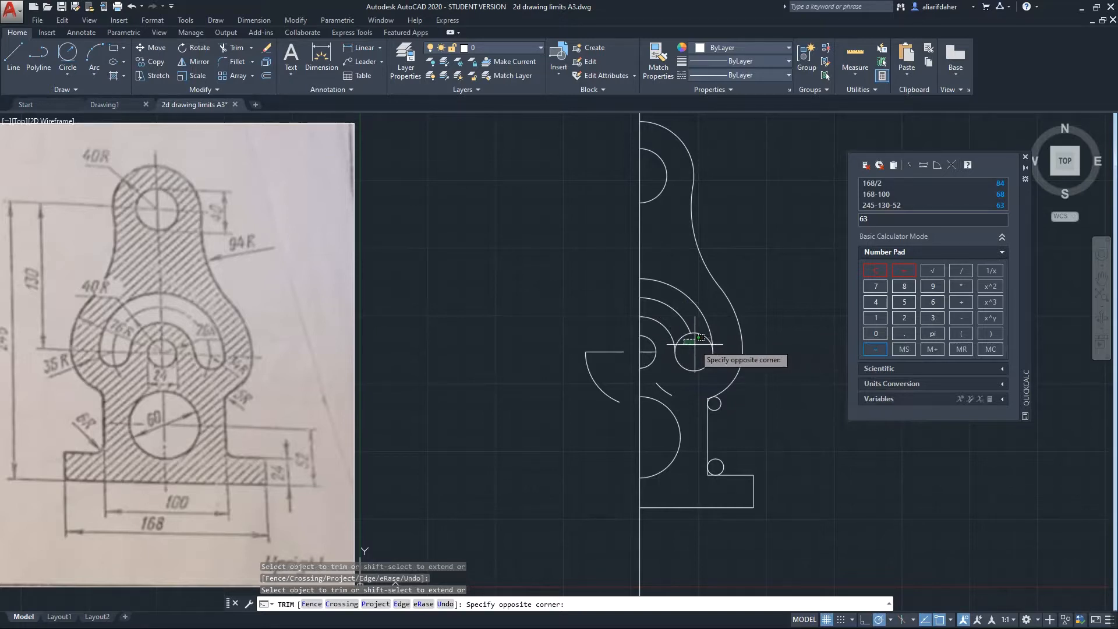
left_click(679, 324)
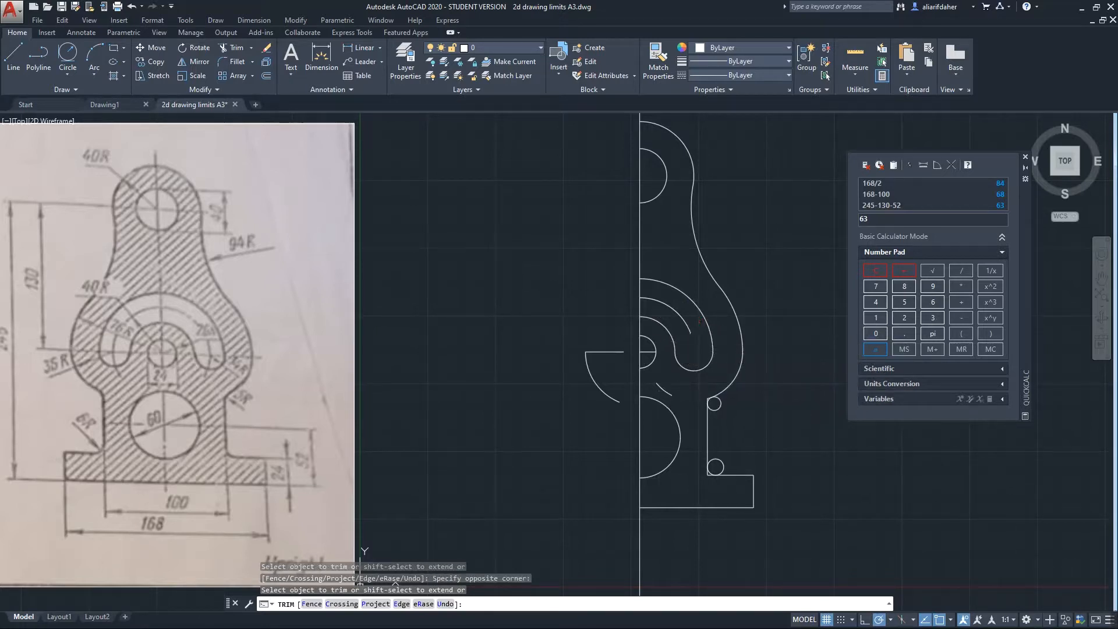
key("Escape")
Delete the five leftover arcs and short line segments inside the half outline and beyond its centre line.
left_click(663, 389)
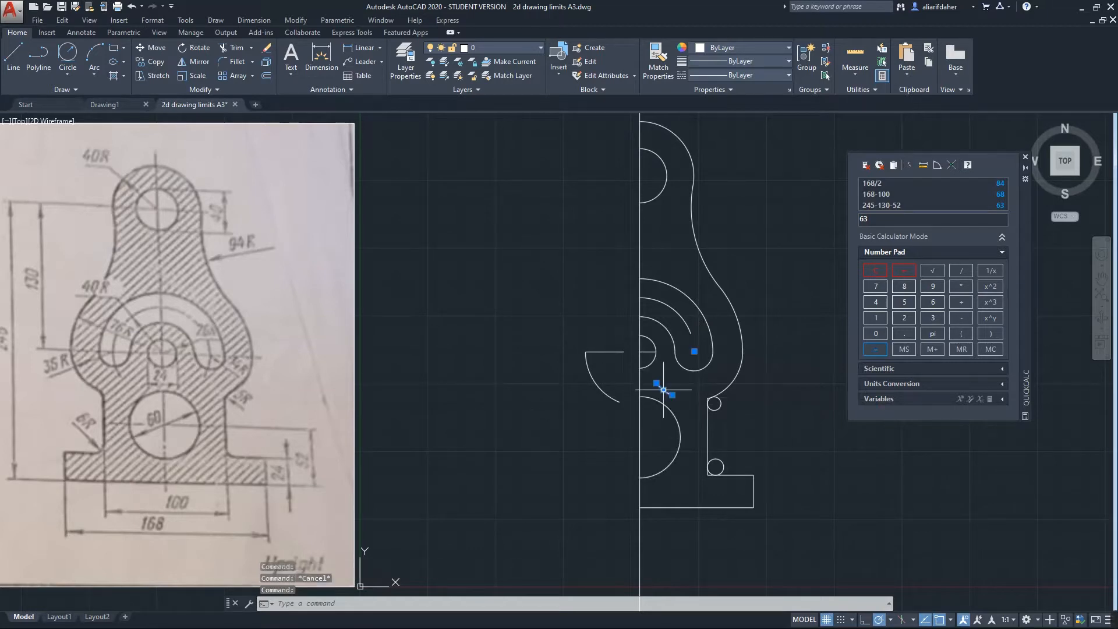
left_click(594, 336)
left_click(595, 422)
left_click(688, 322)
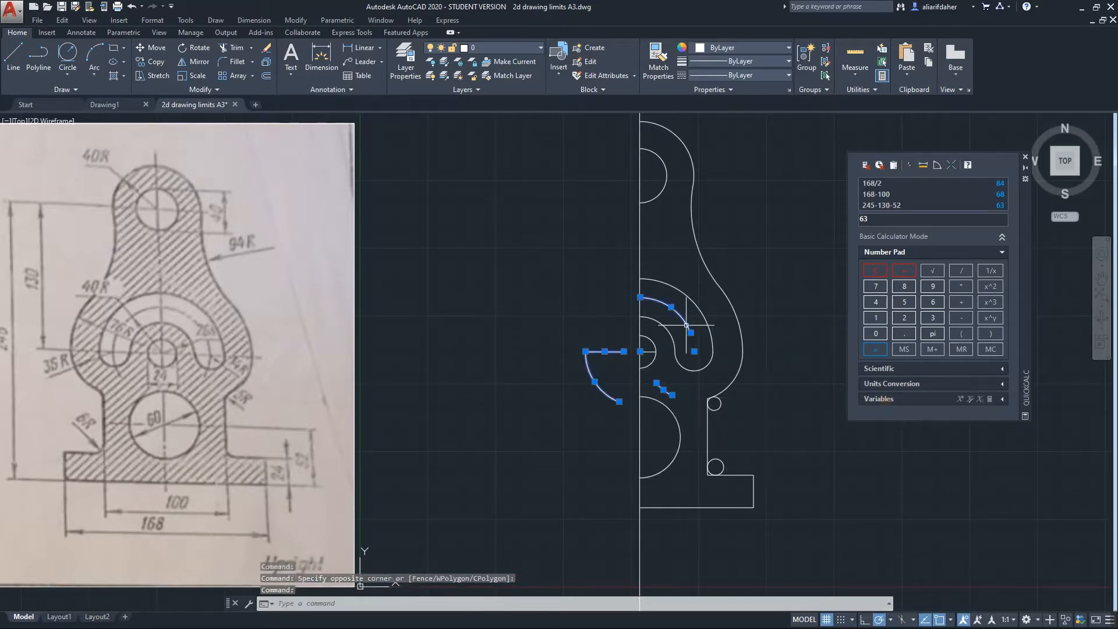
left_click(644, 351)
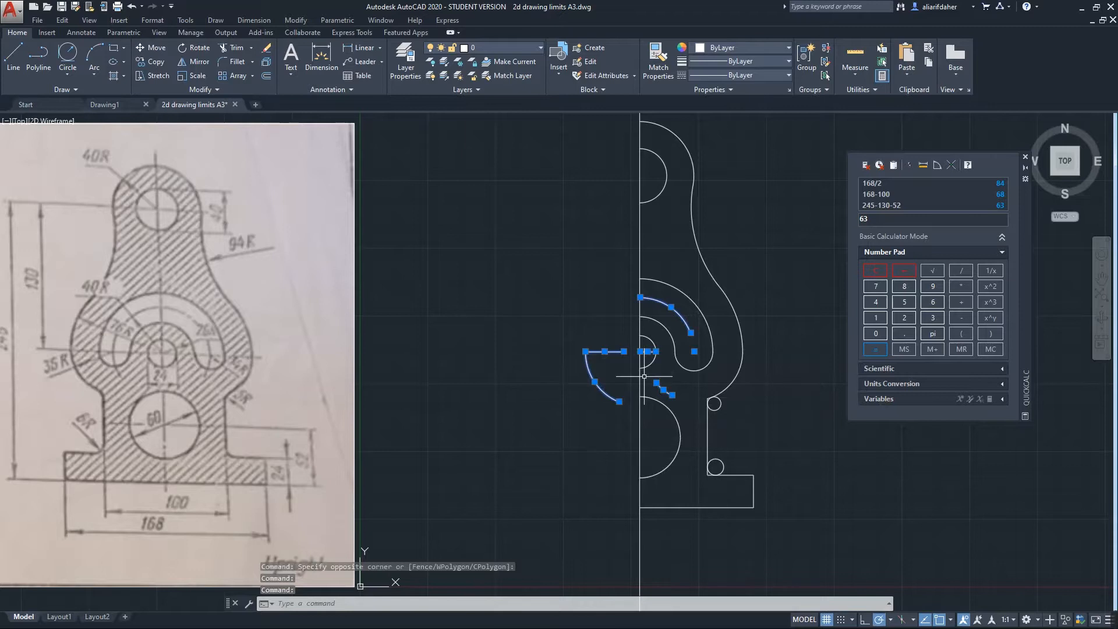
key("Delete")
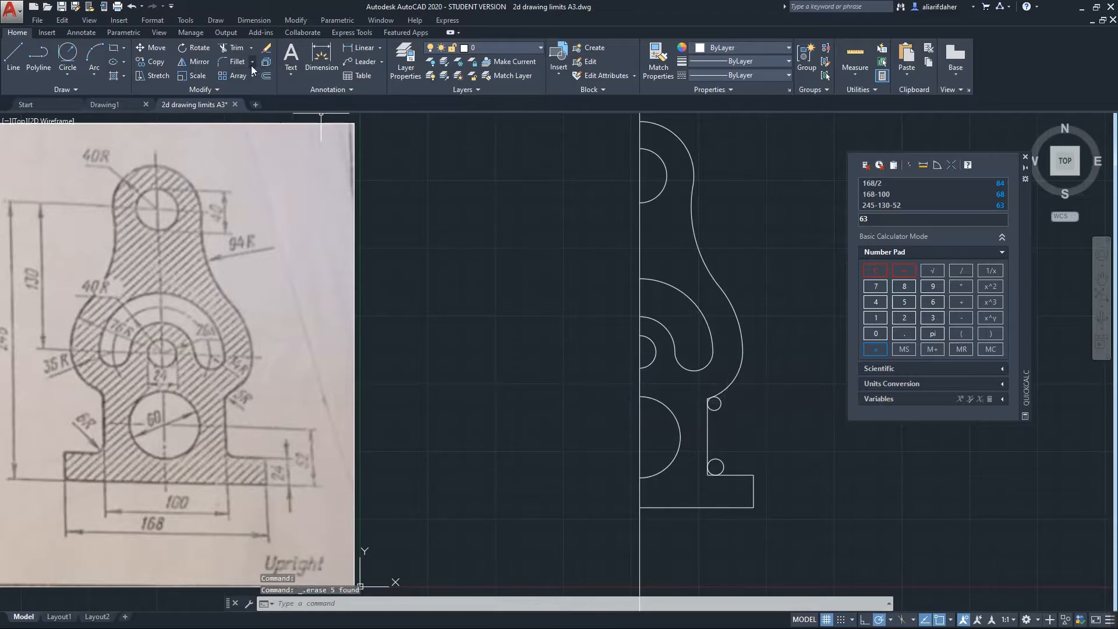
Trim the two small tangent circles on the side line down to their corner fillet arcs.
left_click(236, 54)
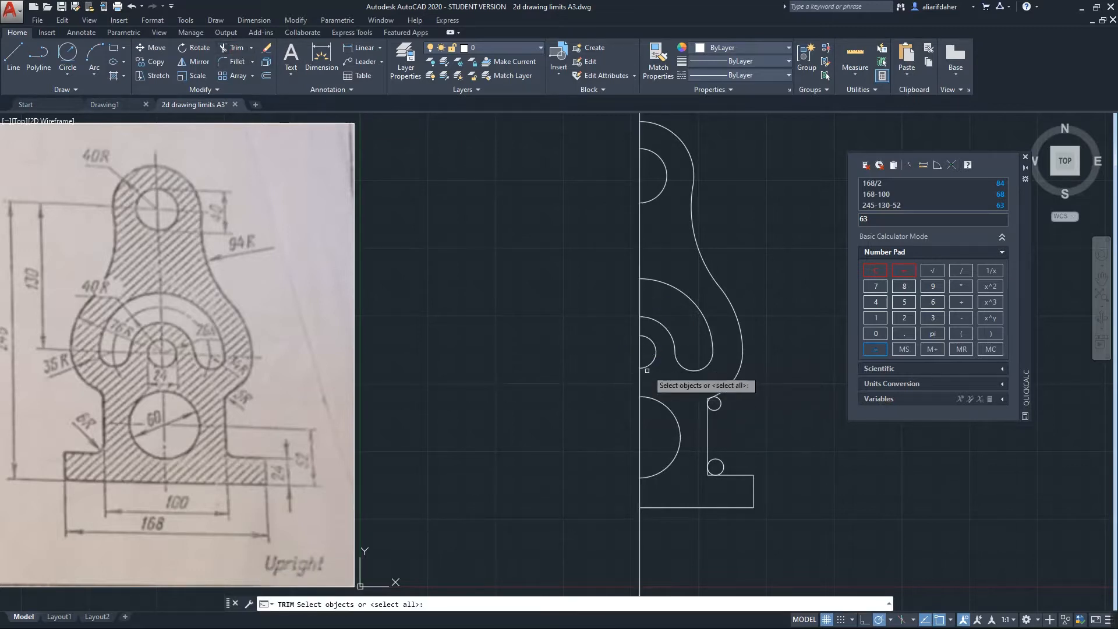
key("Return")
scroll(746, 447, "up", 4)
left_click(715, 332)
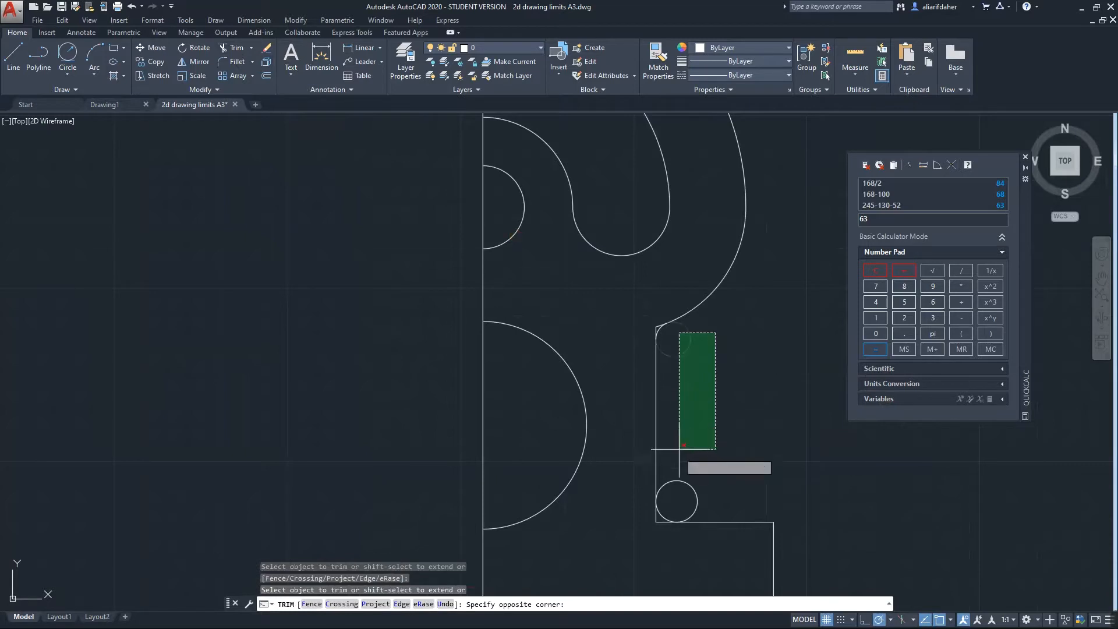
left_click(674, 482)
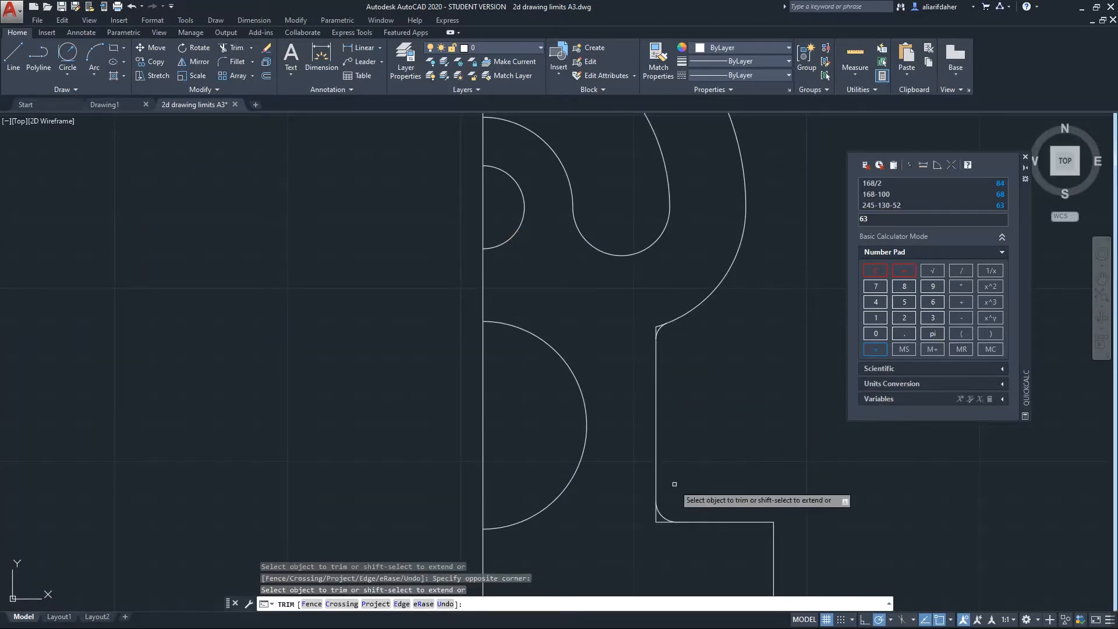
Trim the sharp corner stubs beyond the upper and lower fillet arcs on the side line.
left_click(653, 318)
left_click(634, 337)
scroll(655, 320, "up", 3)
left_click_drag(635, 331, 515, 236)
scroll(638, 399, "down", 2)
middle_click_drag(656, 591, 620, 293)
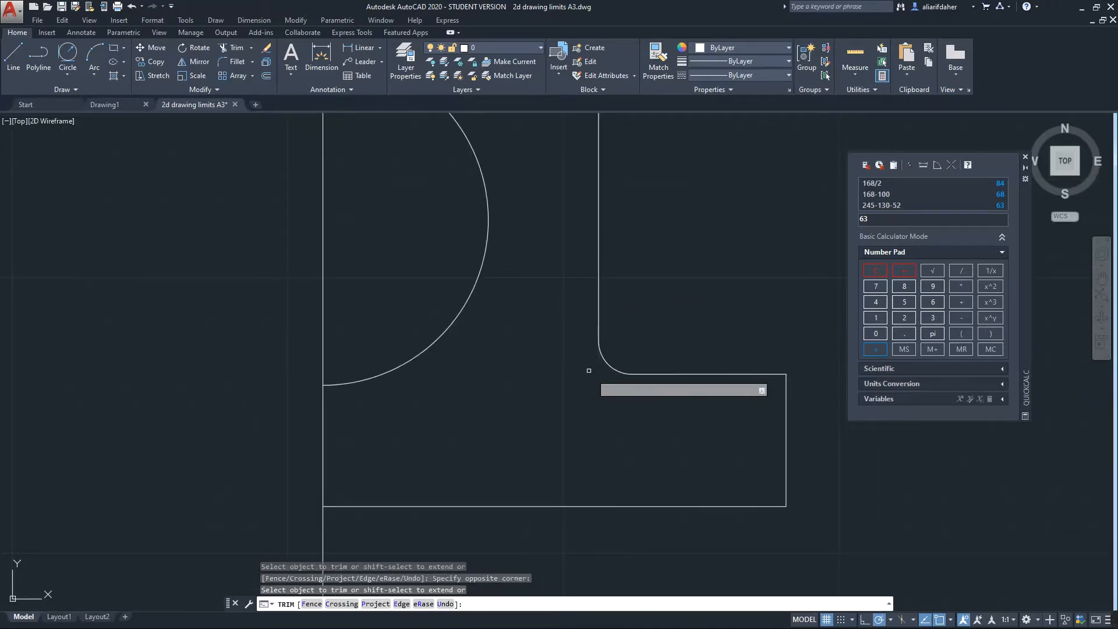
Finish trimming and delete the vertical construction line along the half outline.
scroll(606, 390, "down", 8)
scroll(605, 404, "up", 2)
middle_click_drag(605, 404, 620, 421)
scroll(703, 475, "down", 2)
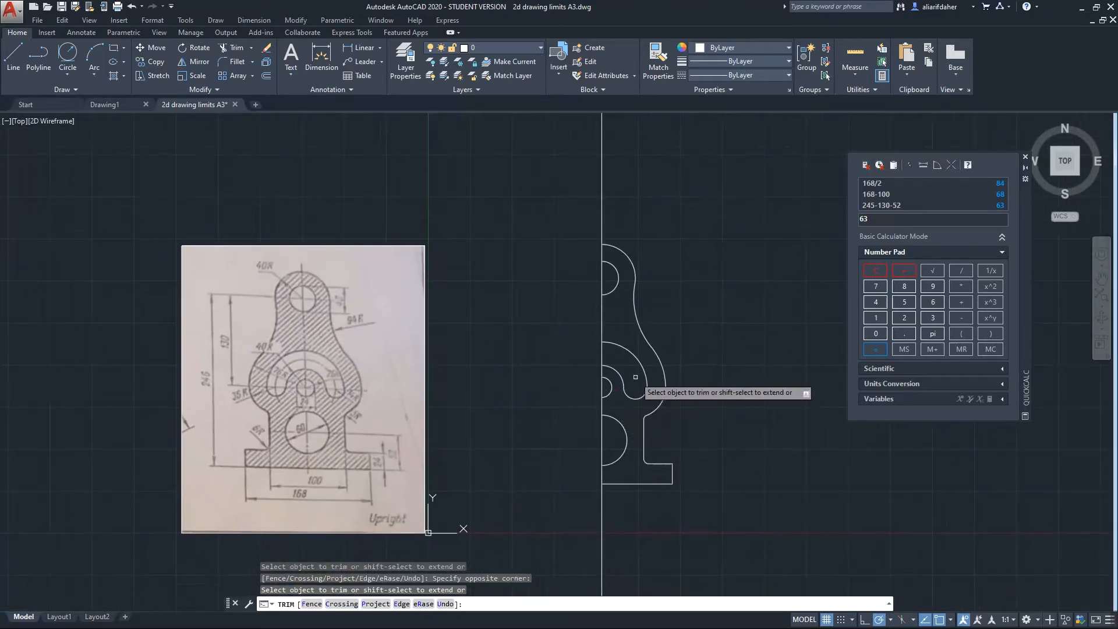
key("Return")
left_click(602, 315)
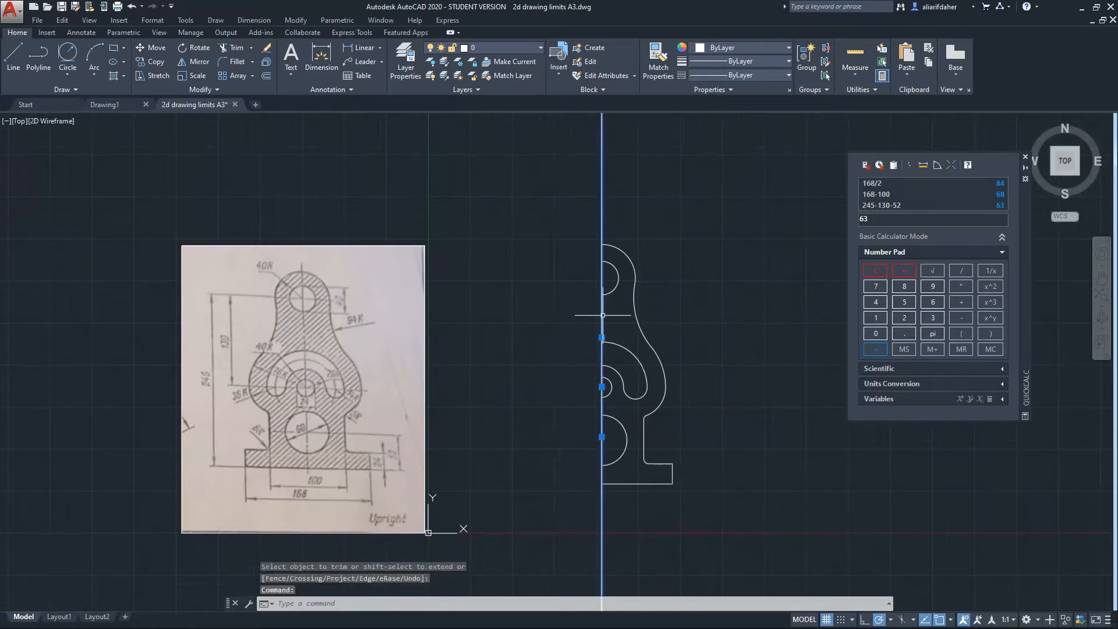
key("Delete")
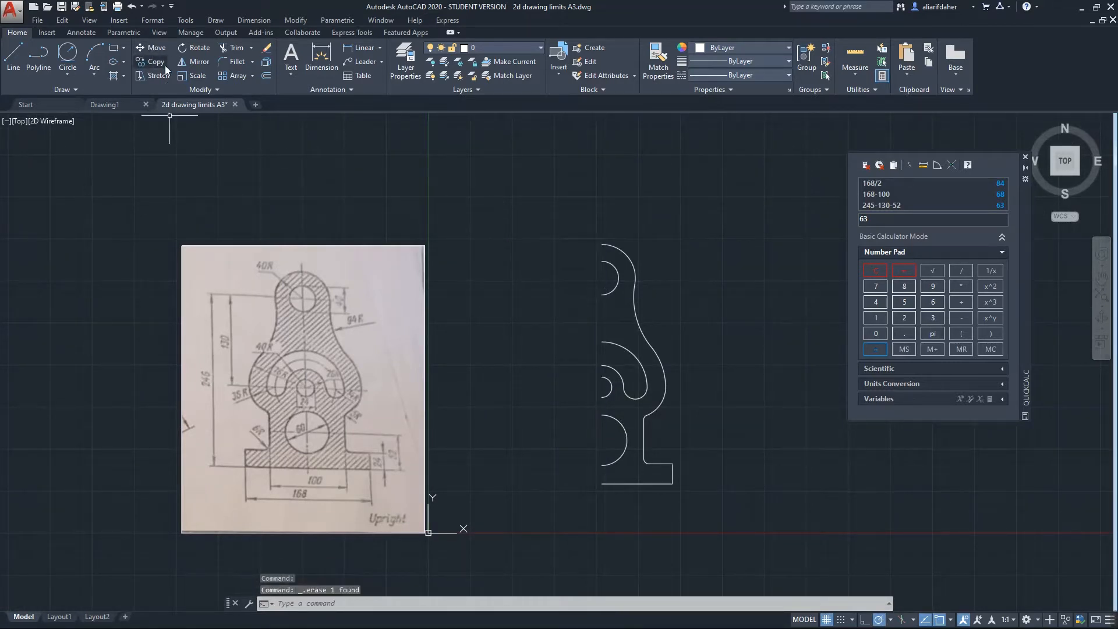
Mirror the whole right-half outline about the bracket's vertical centre line, keeping the source objects.
left_click(761, 200)
left_click(517, 527)
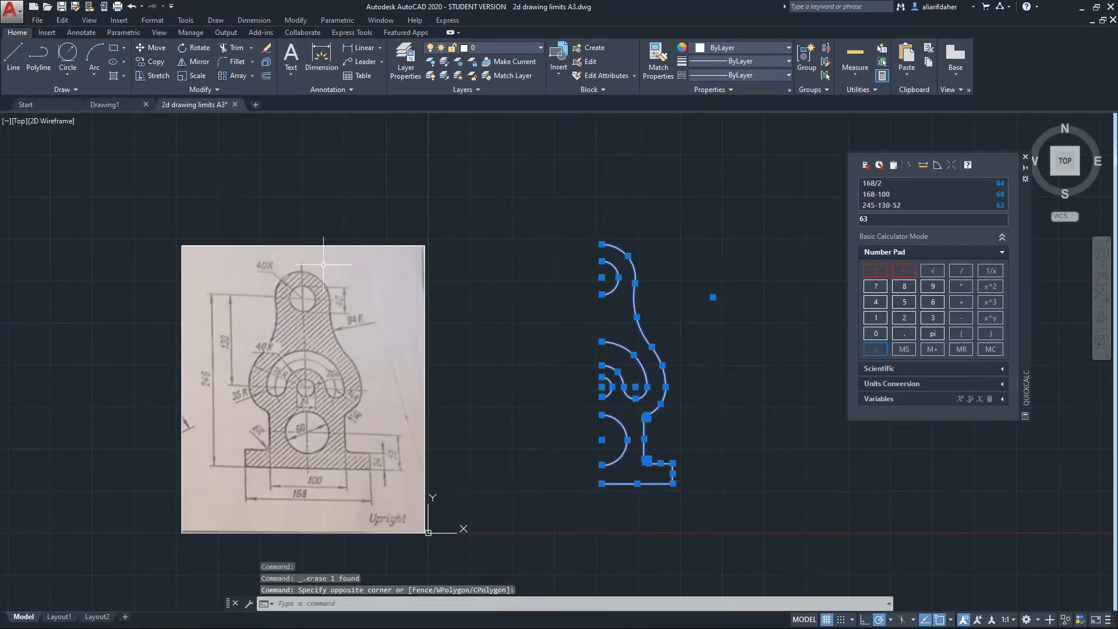
left_click(195, 61)
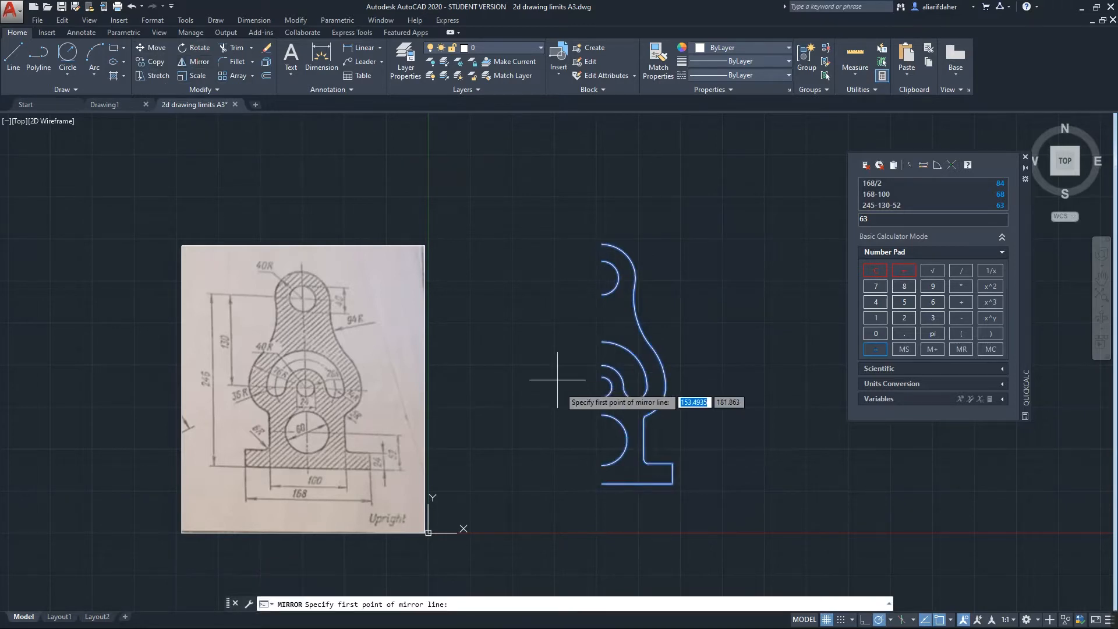
left_click(601, 377)
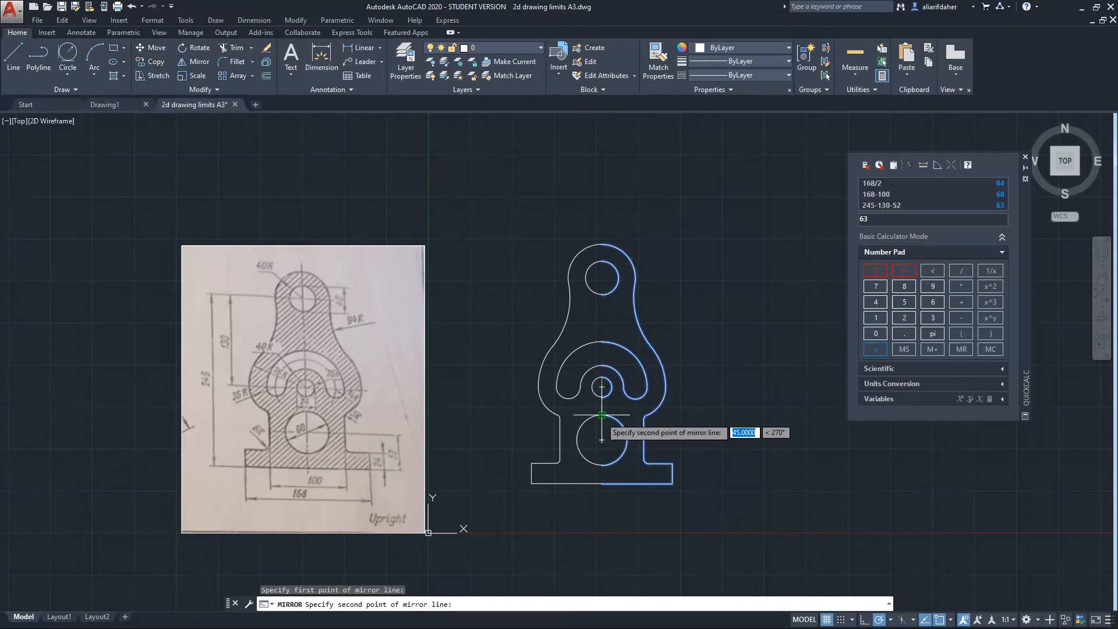
left_click(601, 414)
left_click(628, 460)
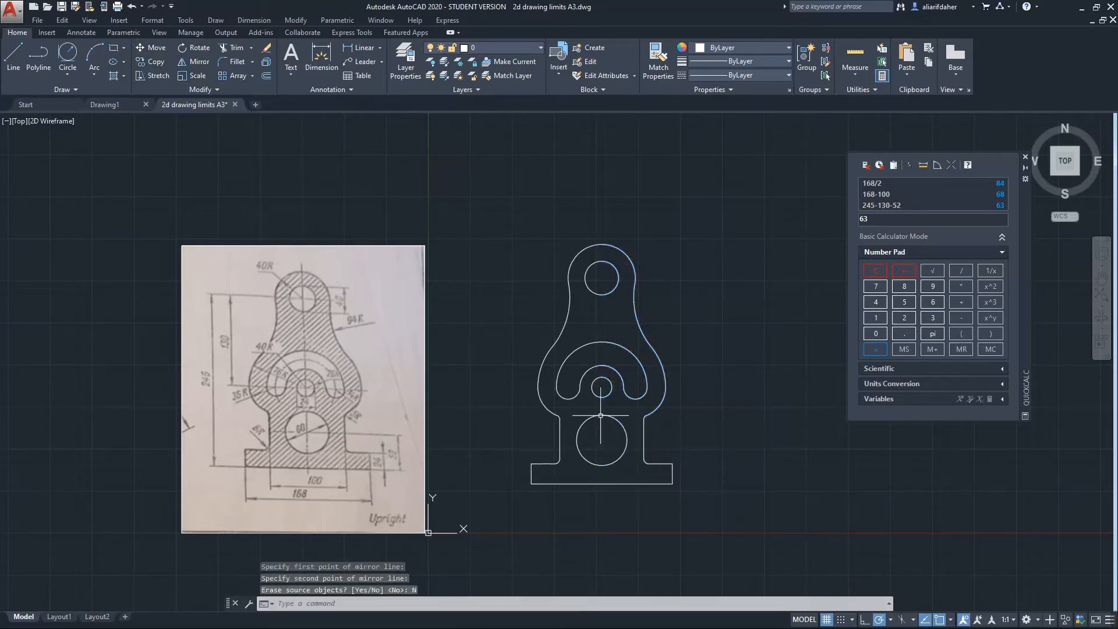
Hatch the bracket's solid area around the holes and slot with diagonal lines, setting the hatch angle to 176.
middle_click_drag(669, 244, 643, 242)
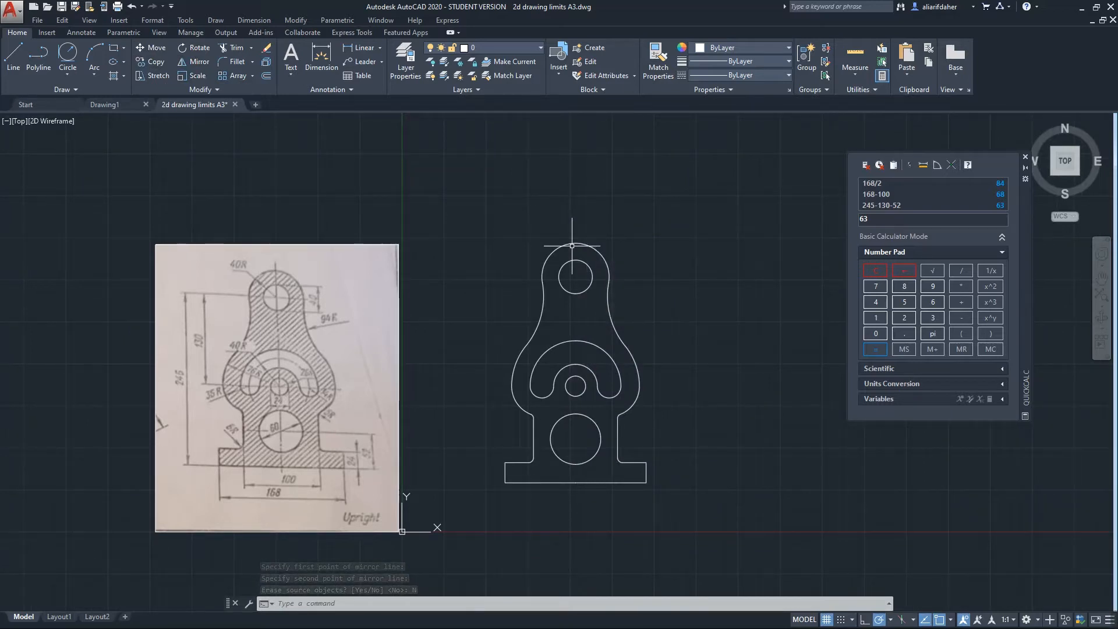
middle_click_drag(630, 245, 647, 257)
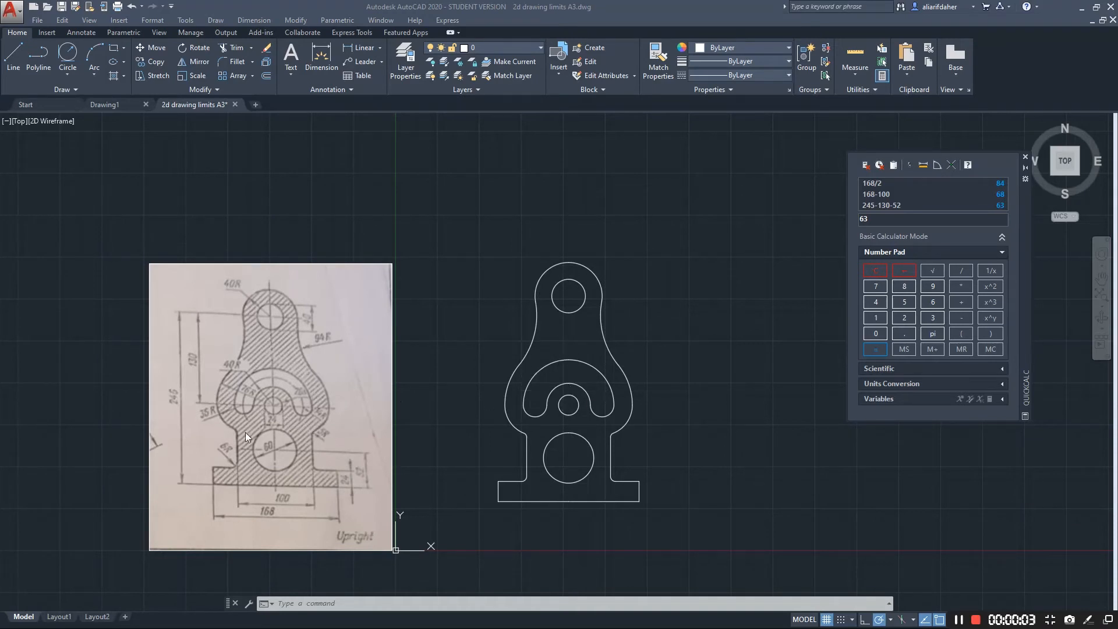
left_click(112, 76)
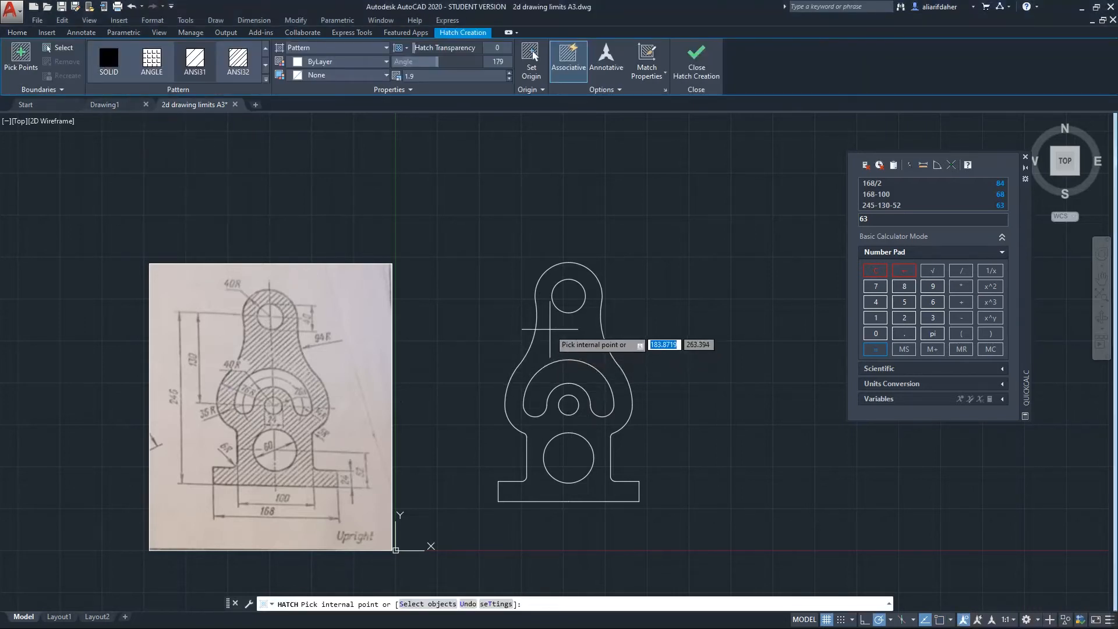
left_click(550, 335)
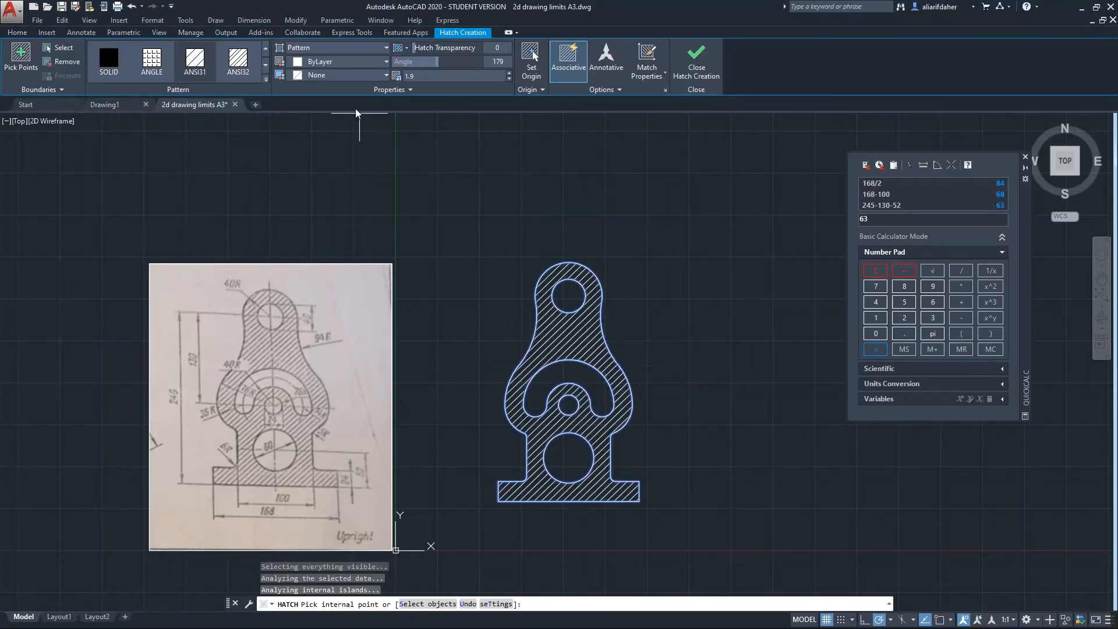
mouse_move(437, 61)
left_mouse_down()
mouse_move(414, 62)
mouse_move(430, 63)
left_mouse_up()
left_click_drag(447, 67, 435, 67)
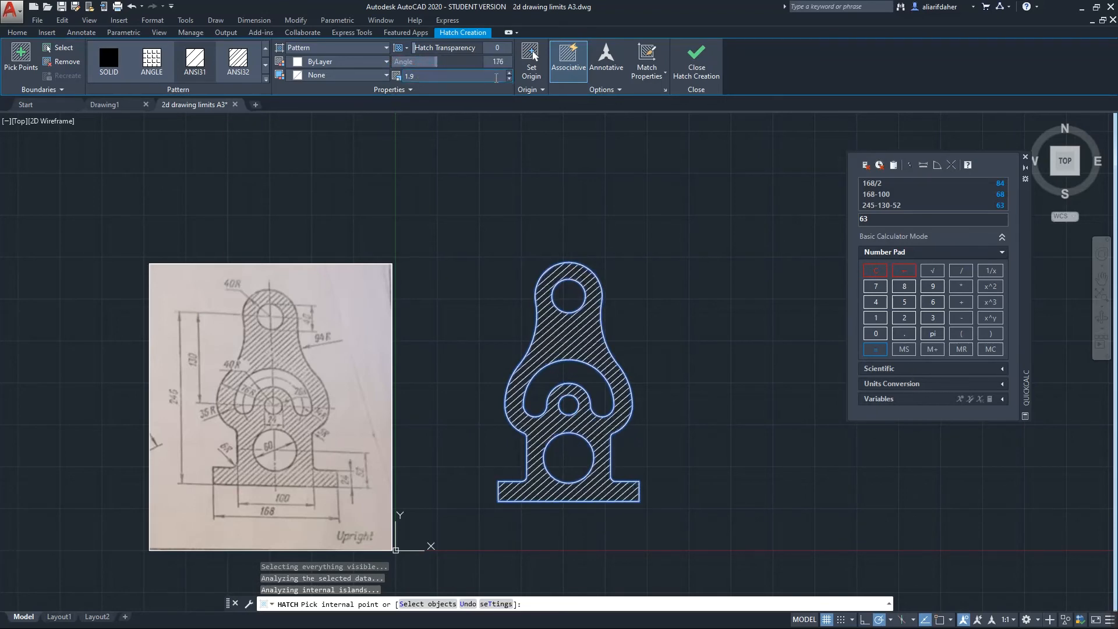
Set the hatch pattern scale to 1.6 and finish creating the hatch.
left_click(510, 79)
left_click(509, 79)
left_click(509, 79)
left_click(509, 79)
left_click(510, 79)
left_click(509, 79)
left_click(509, 79)
left_click(509, 79)
left_click(509, 78)
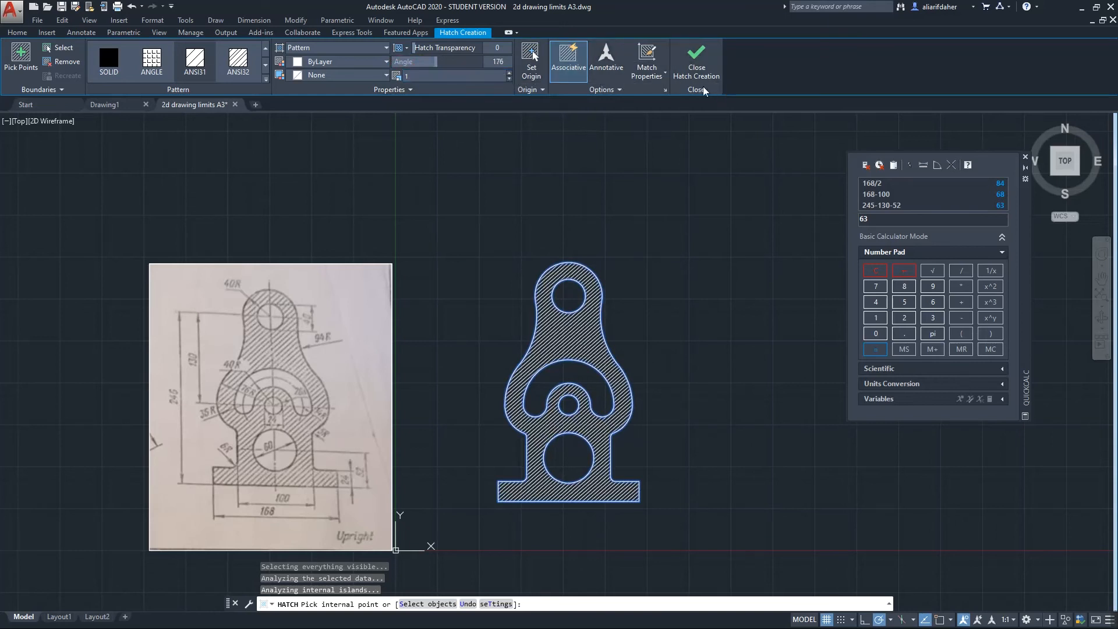
left_click(509, 74)
left_click(508, 73)
left_click(509, 73)
left_click(508, 73)
left_click(509, 73)
left_click(509, 73)
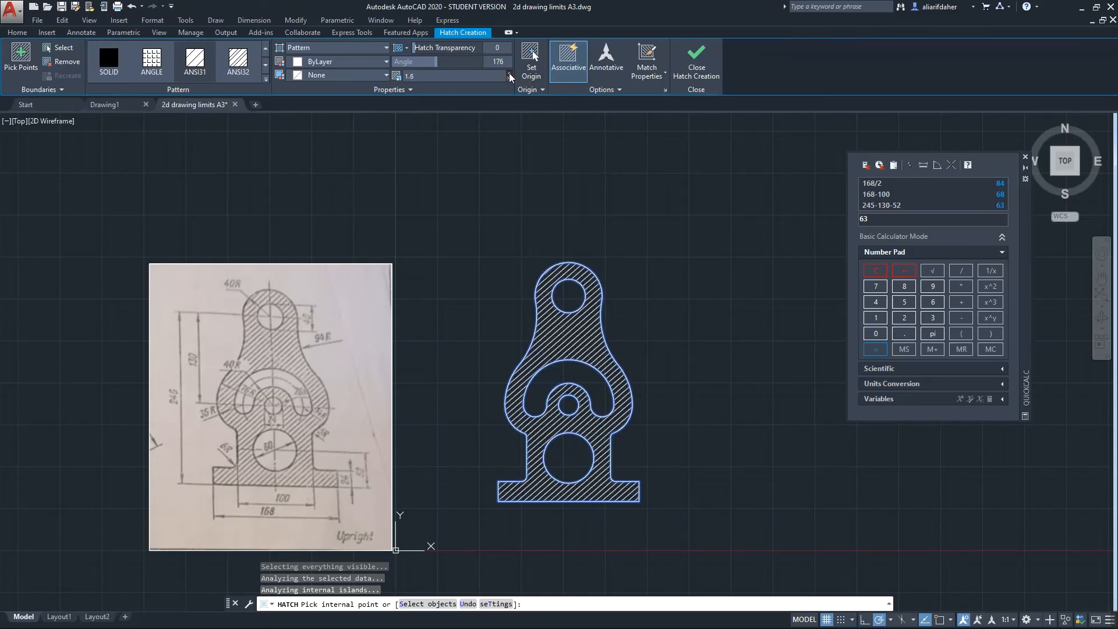
left_click(703, 66)
left_click(687, 210)
left_click(592, 338)
key("Escape")
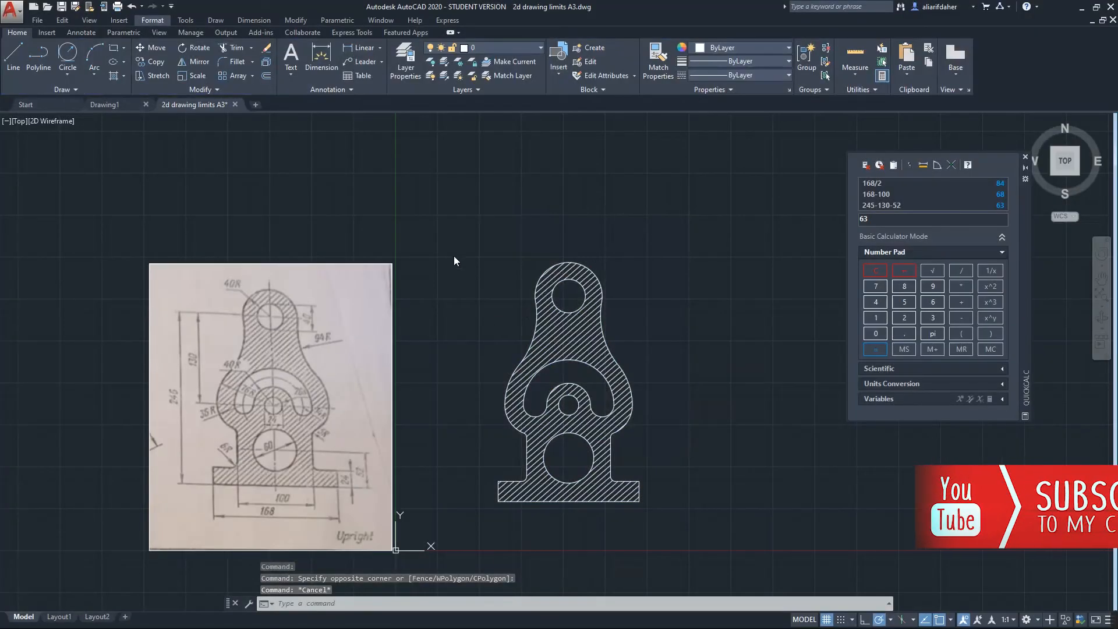